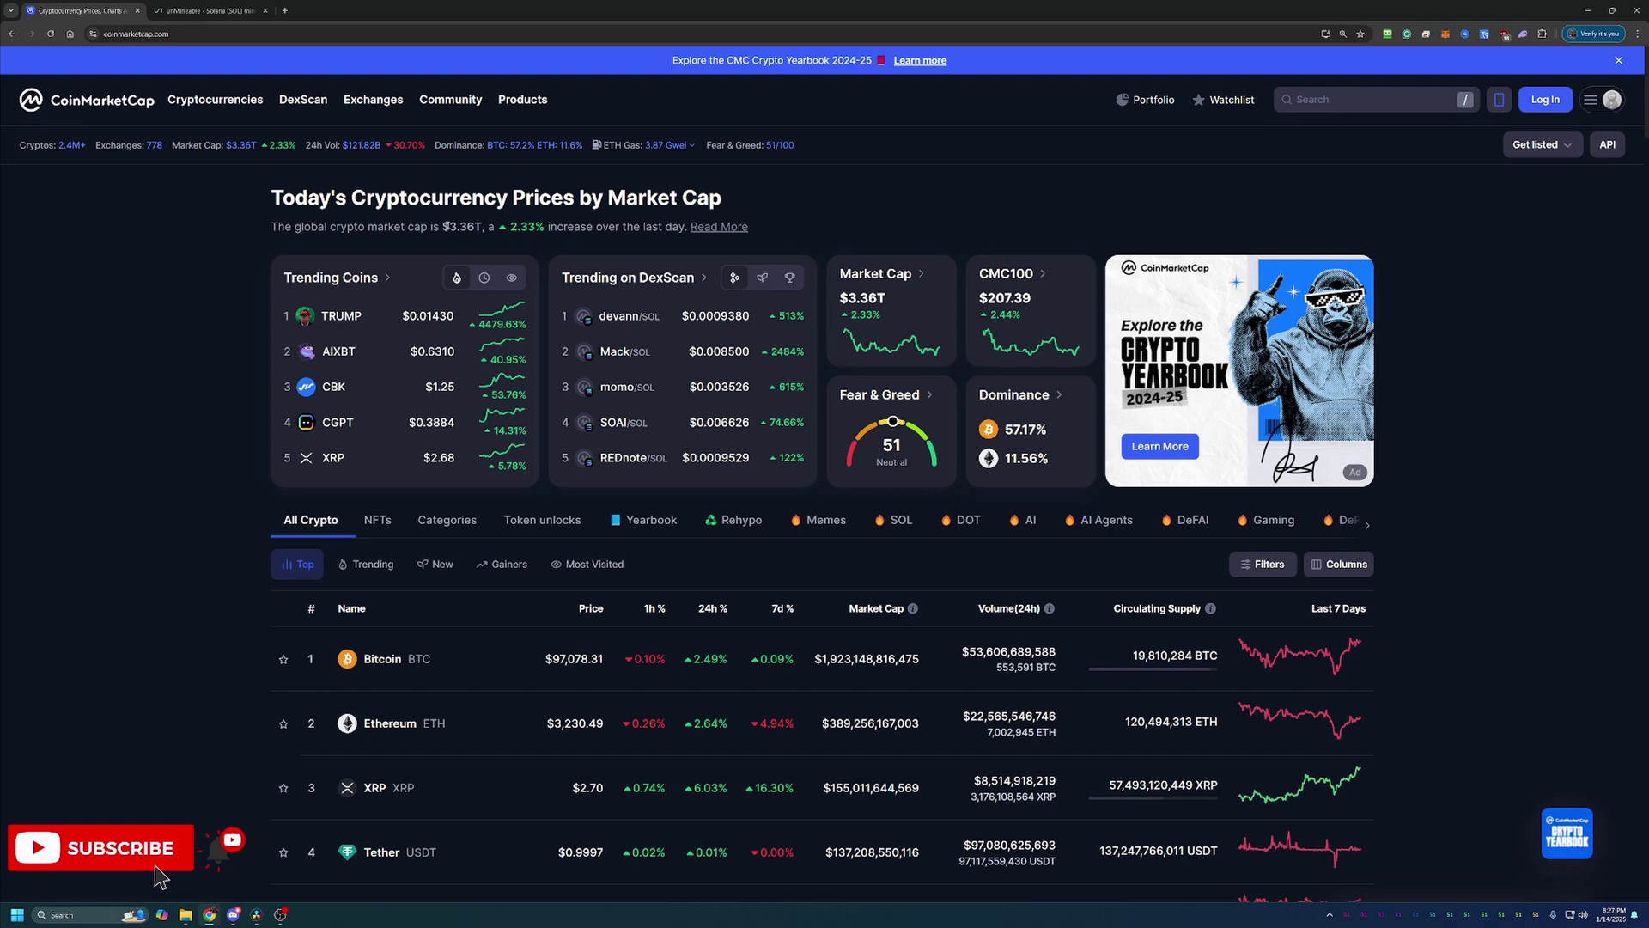
Step: Highlight the 3.36T total market cap, then scroll the table to Shiba Inu, ranked 16th
left_click_drag(449, 227, 482, 241)
scroll(209, 541, "down", 2)
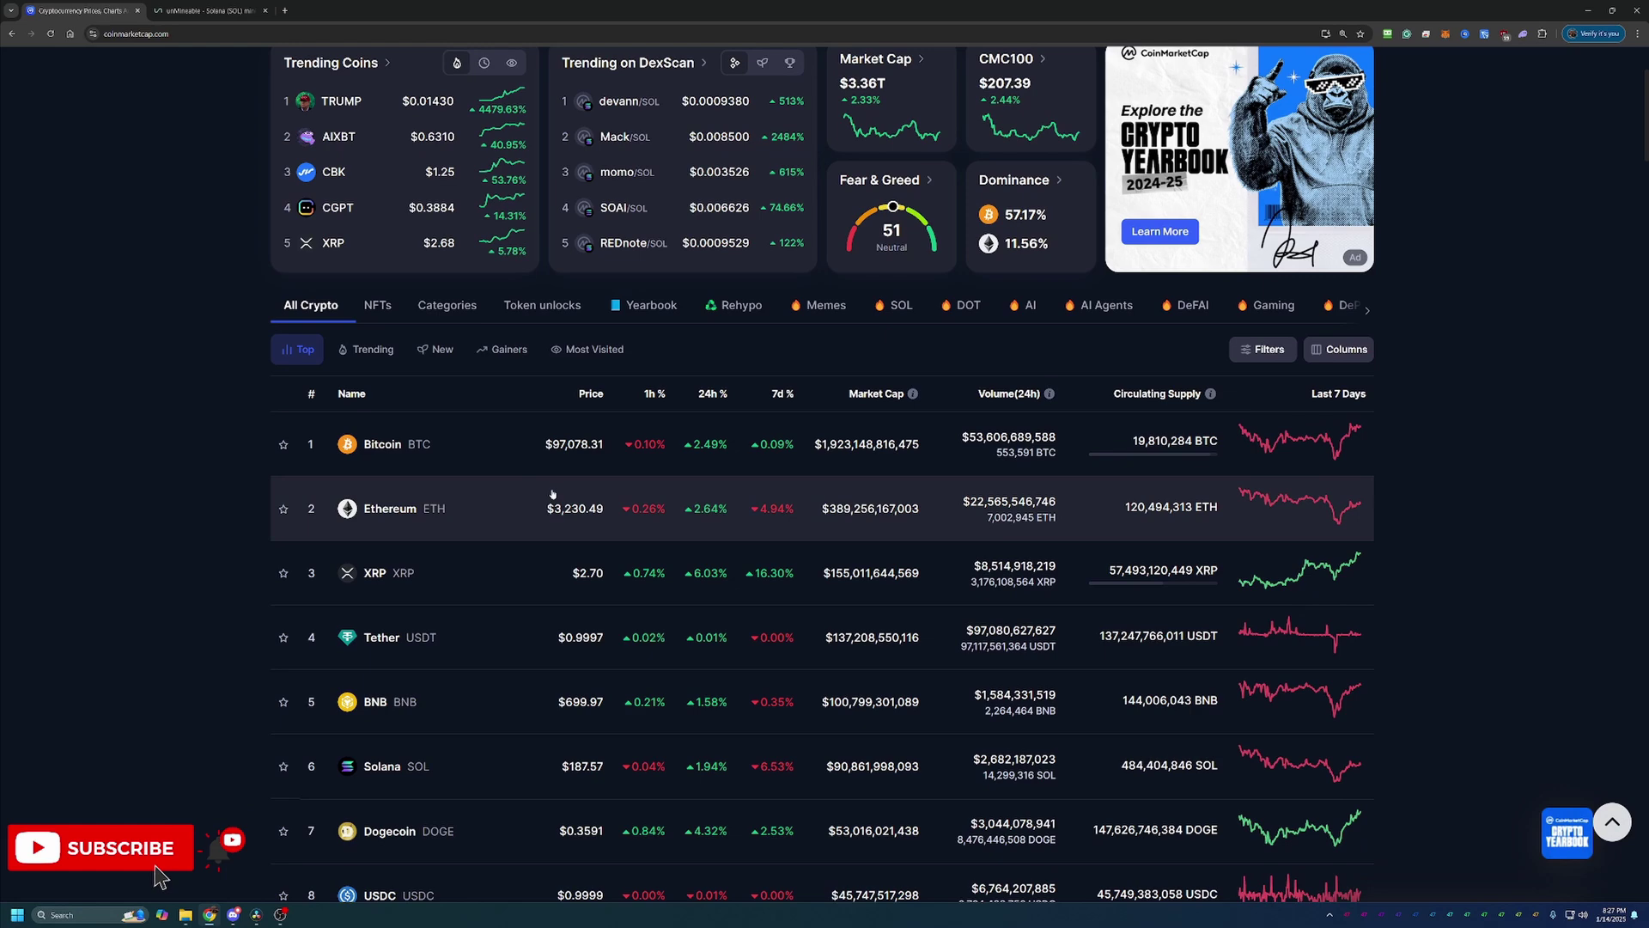
scroll(700, 431, "down", 2)
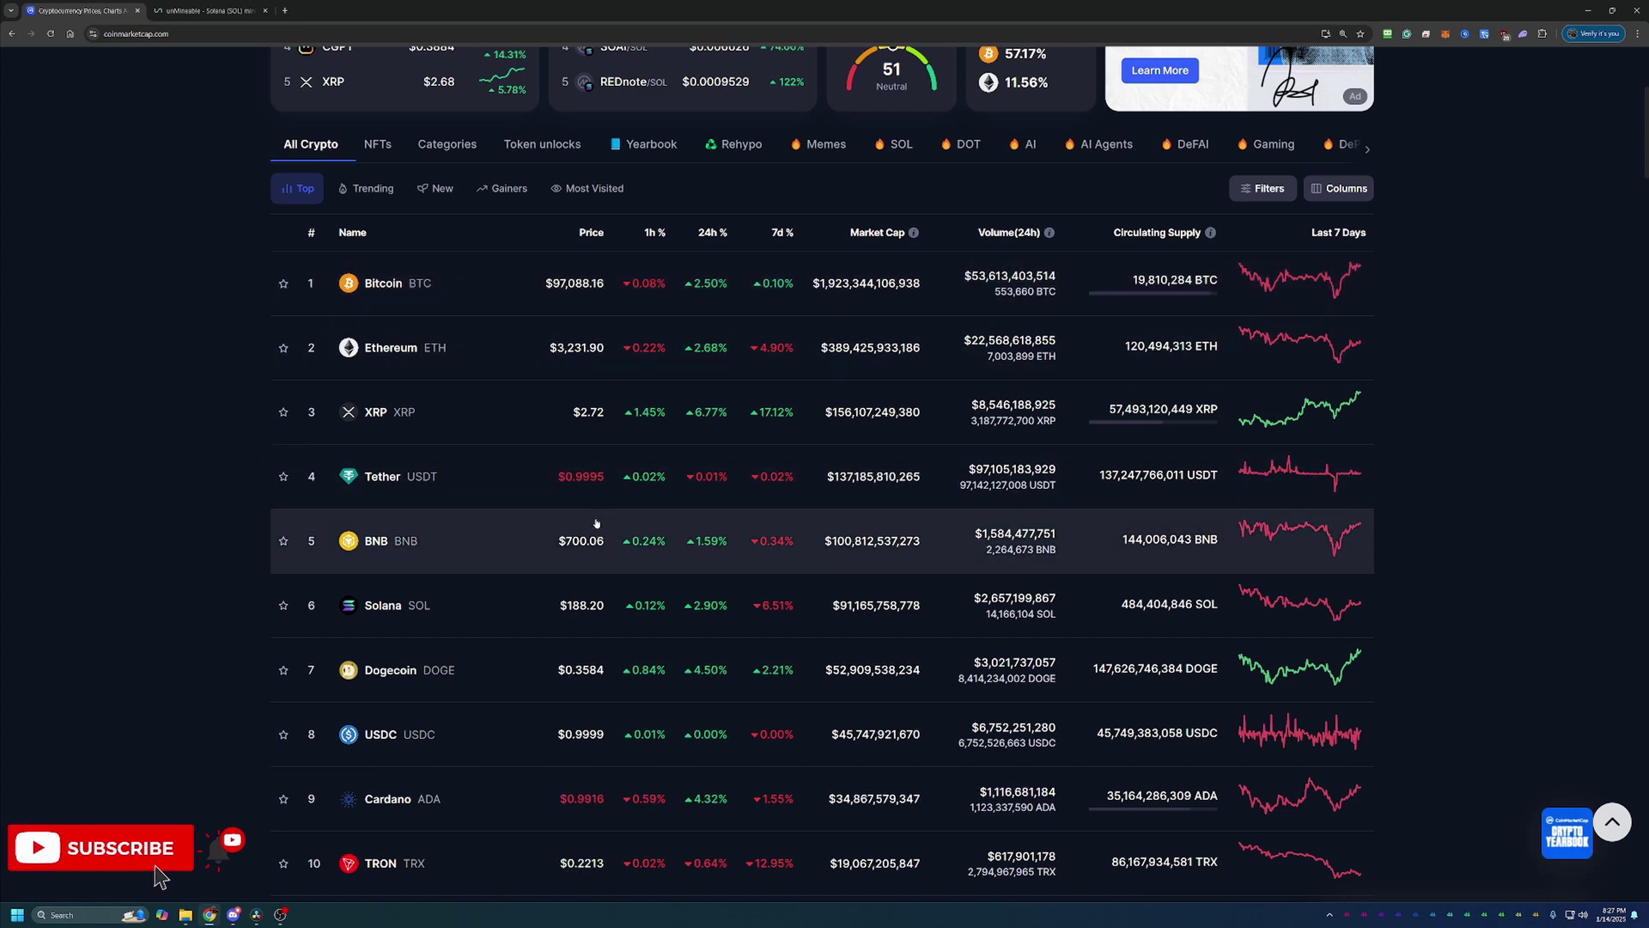
scroll(596, 523, "down", 7)
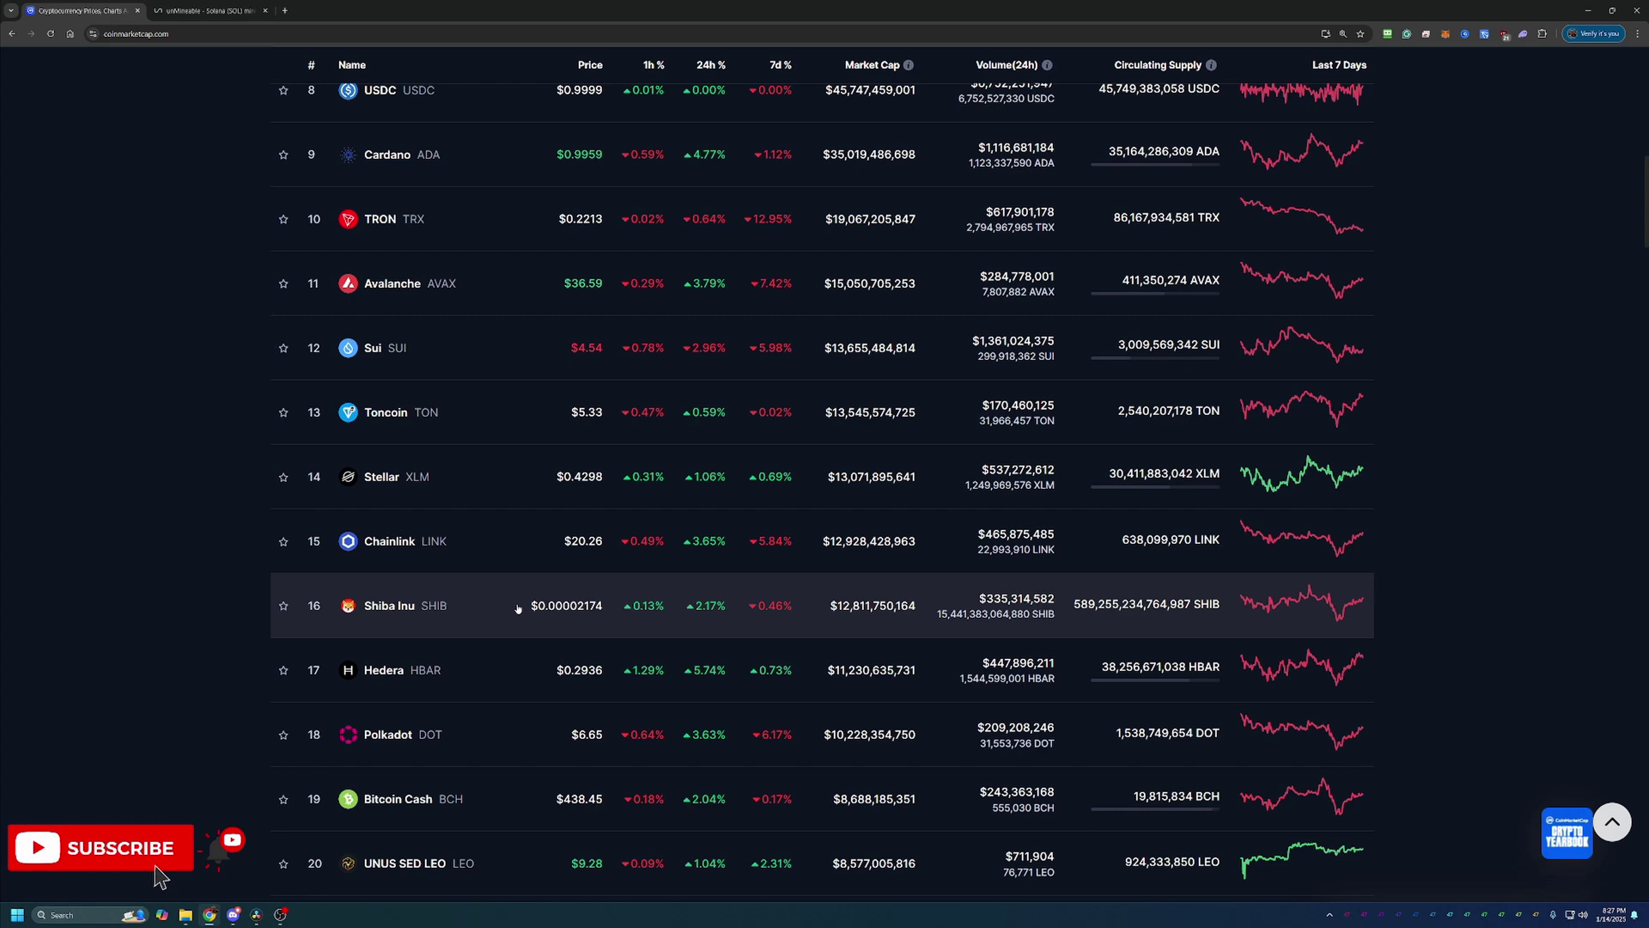
Step: Open Shiba Inu's page, switch its price chart to All, and dismiss the Facebook pop-up
left_click(398, 614)
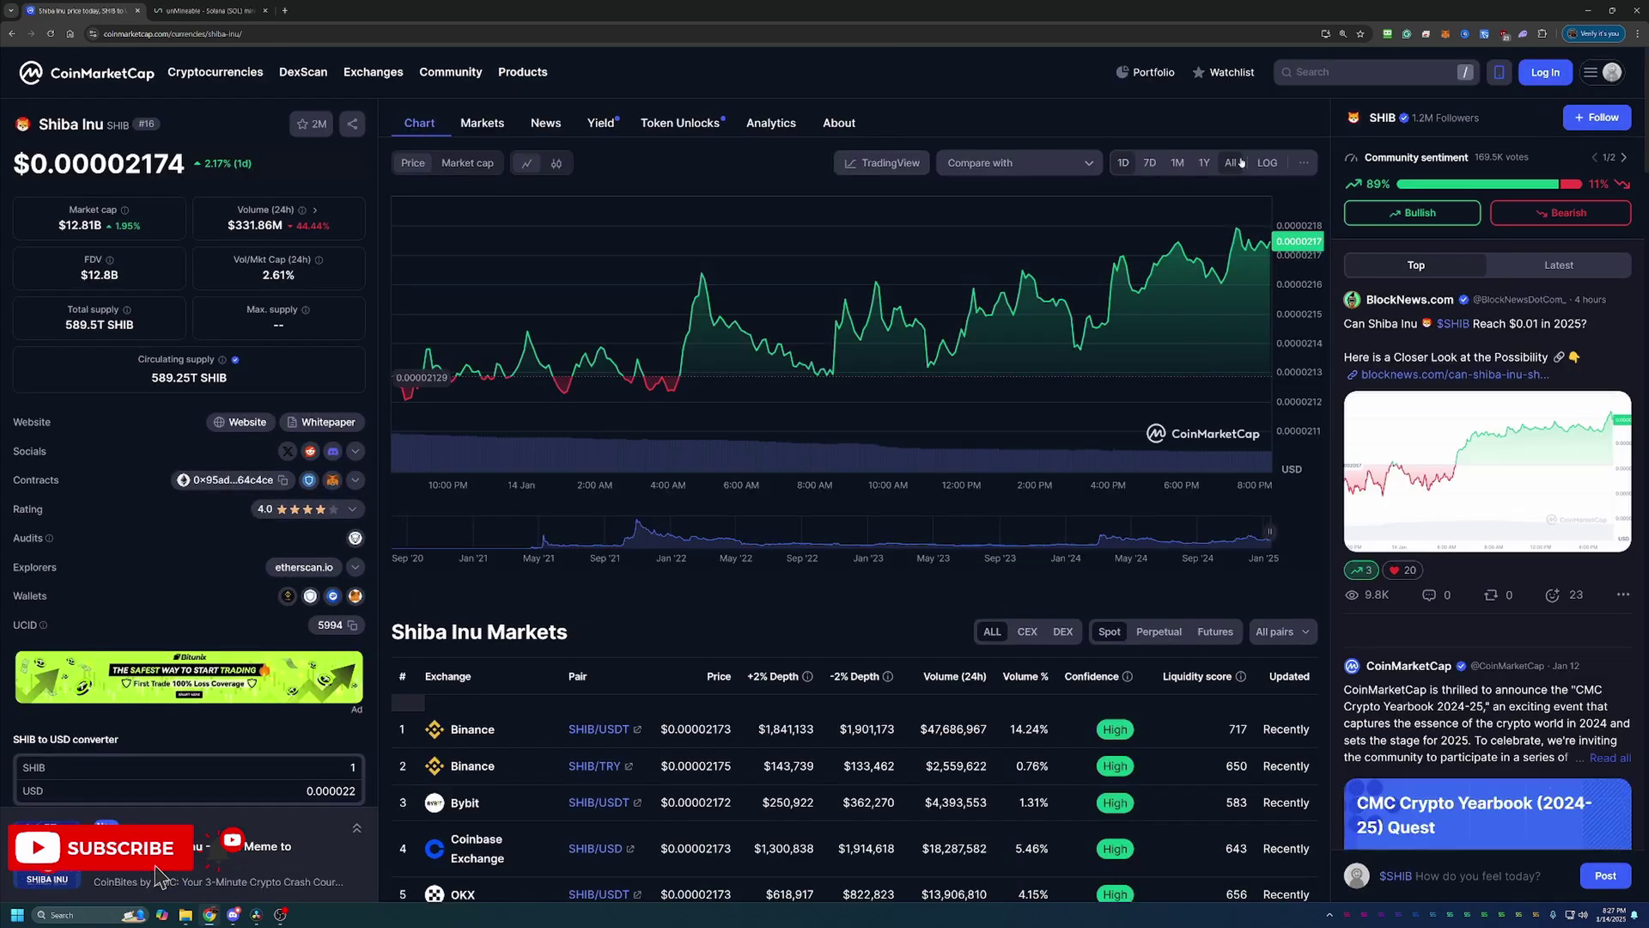
left_click(1229, 162)
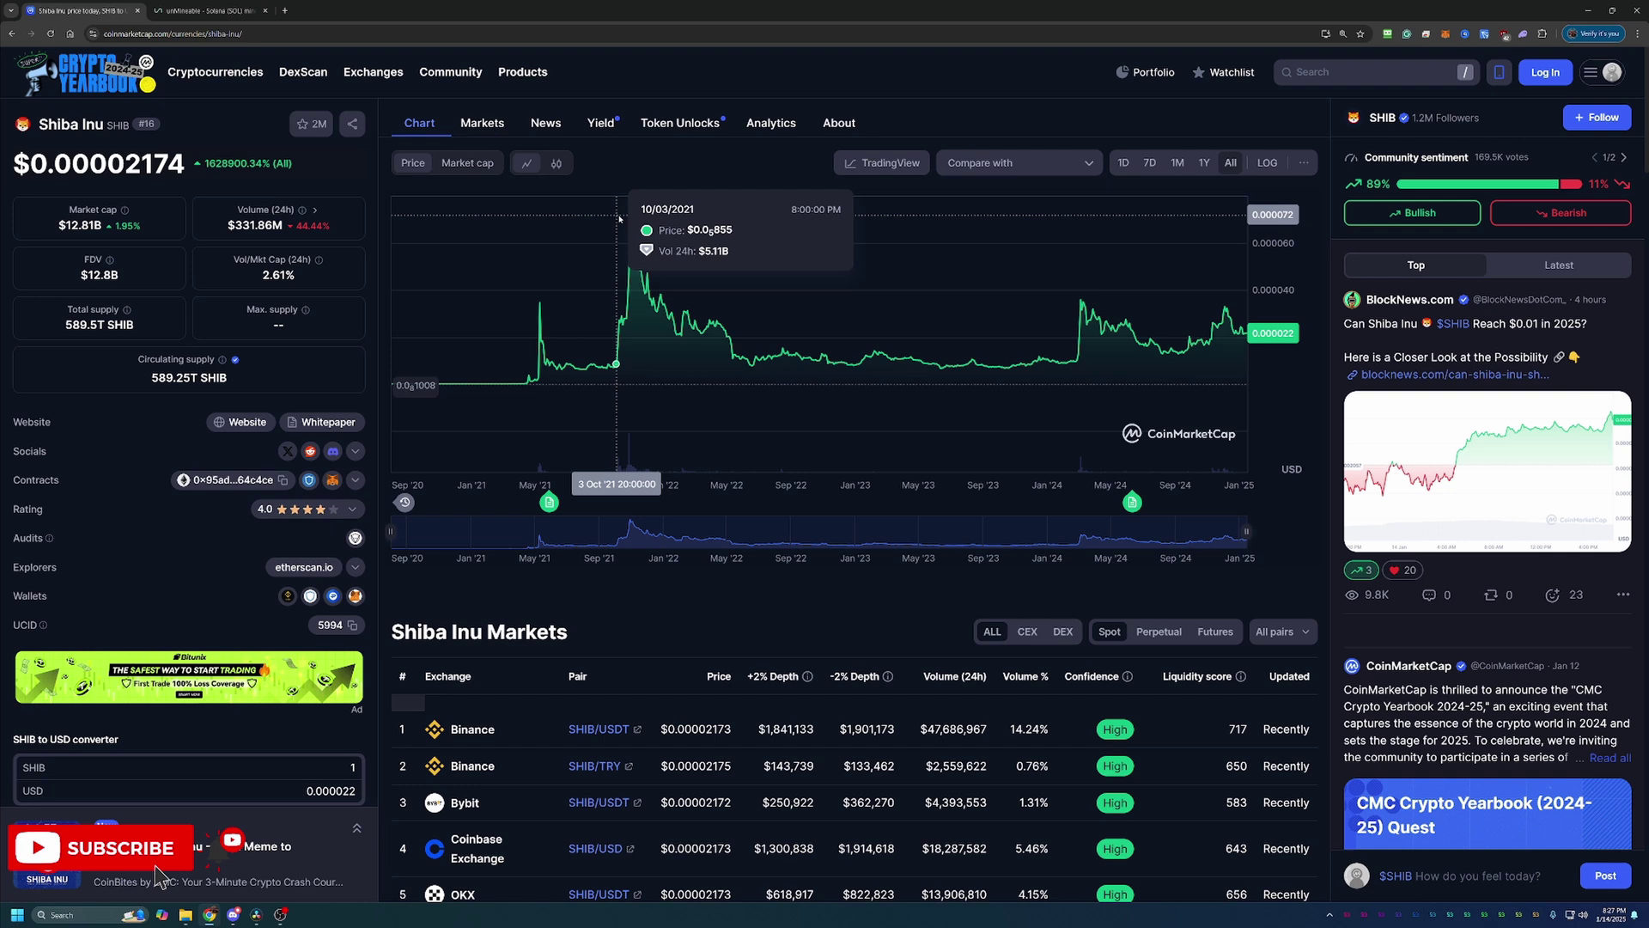
mouse_move(631, 209)
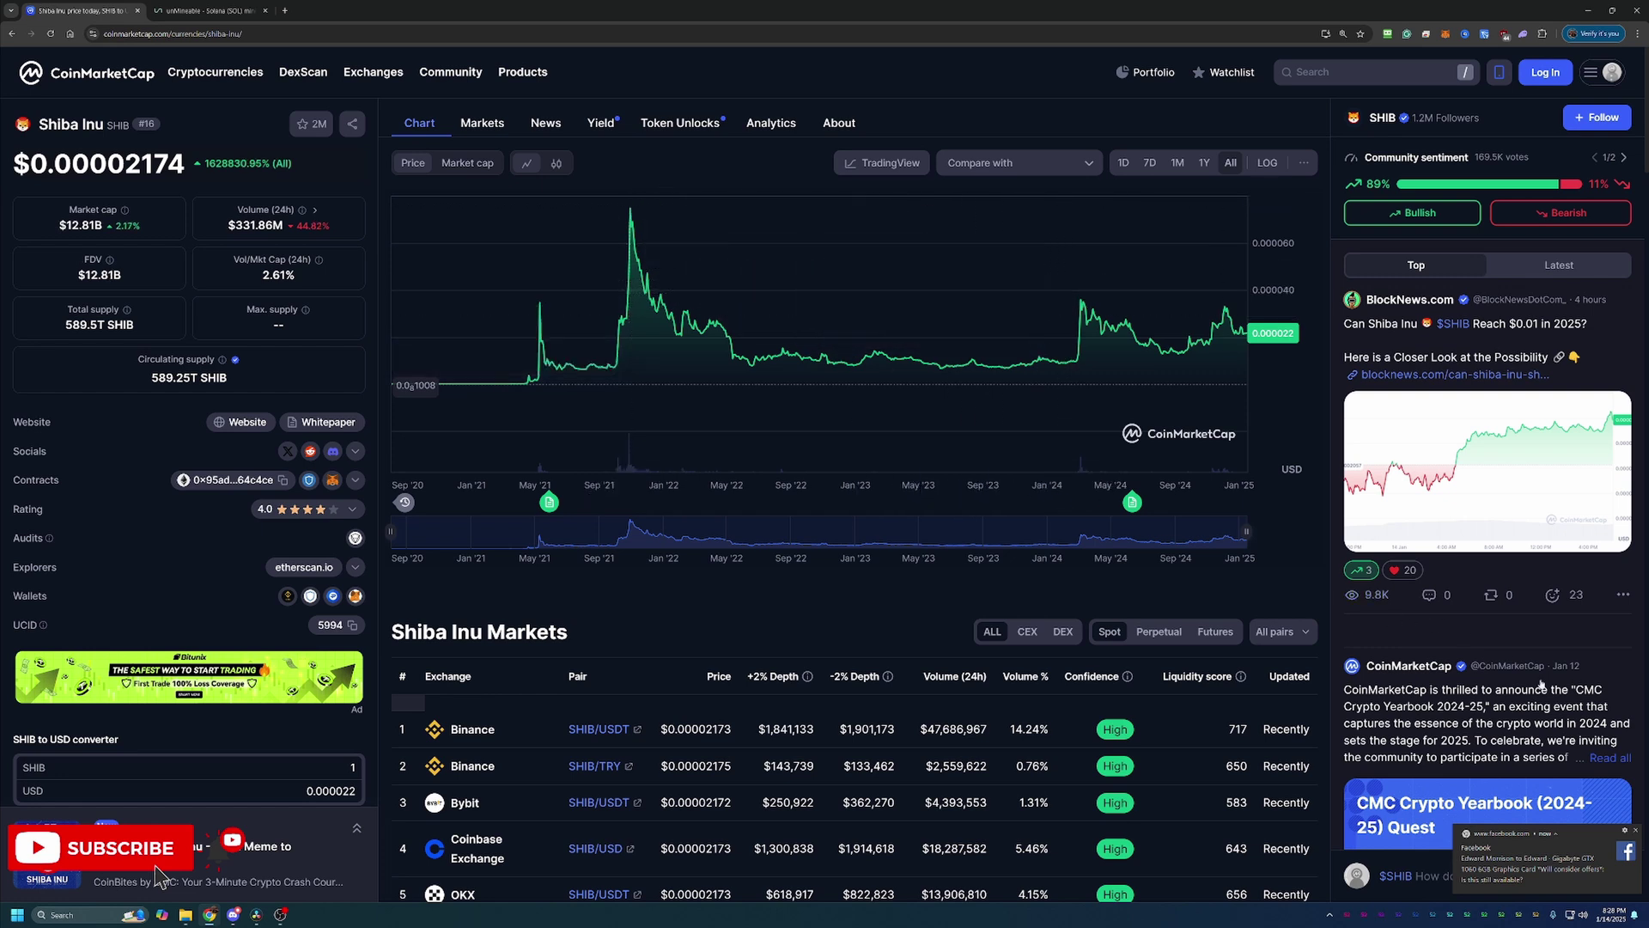
left_click(1637, 831)
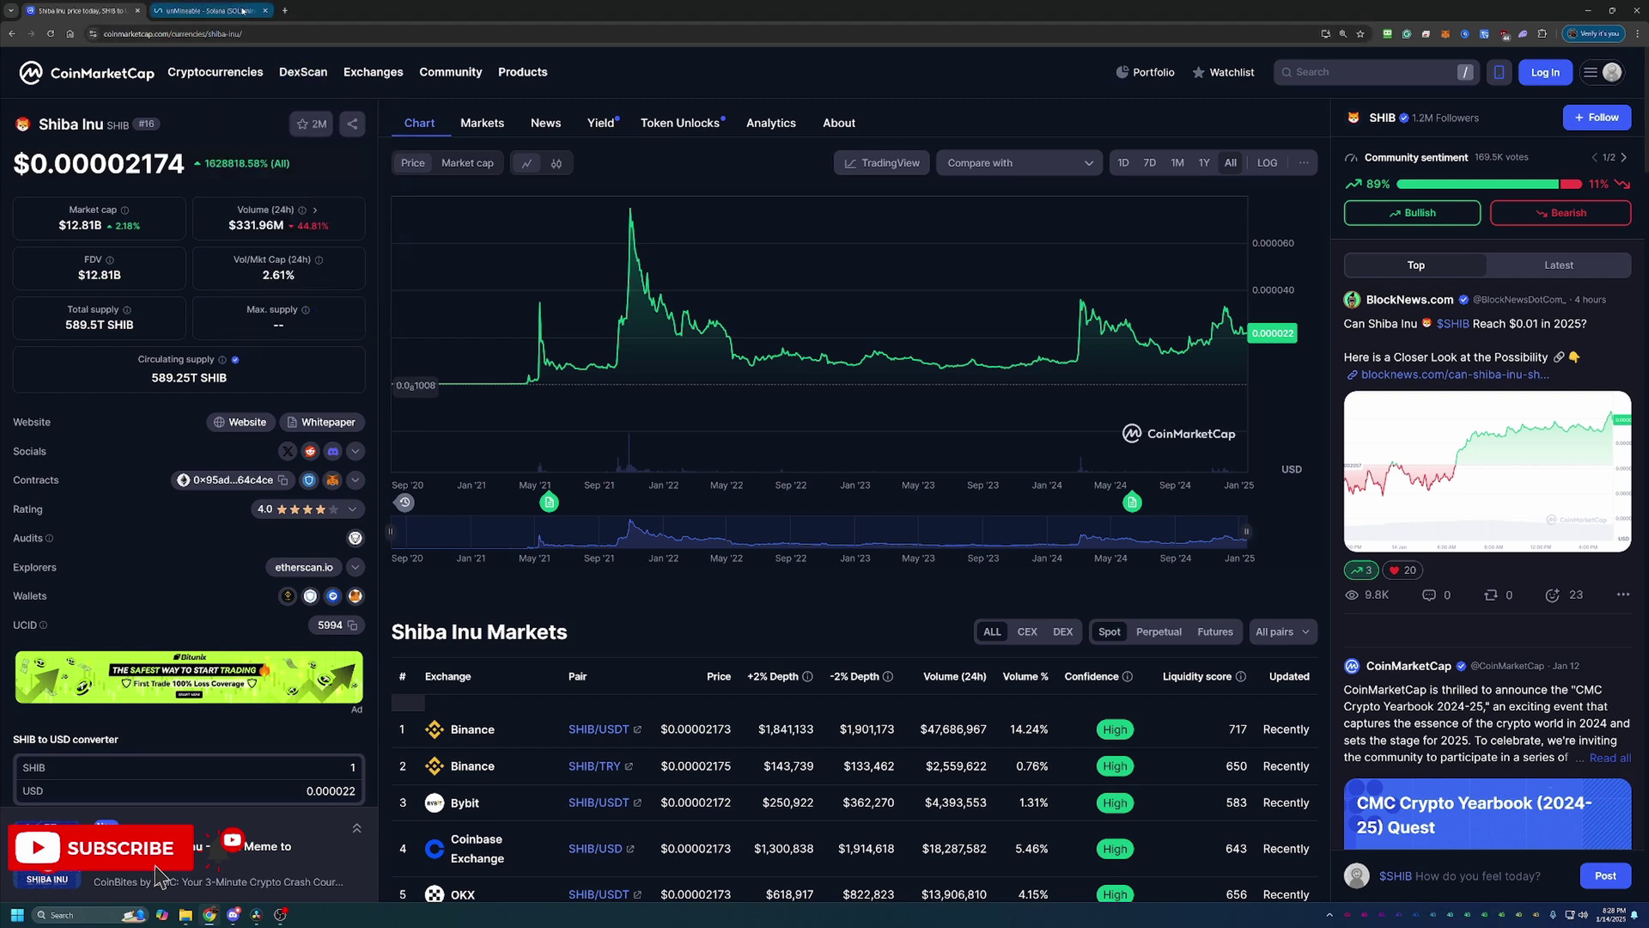
Step: Return to the unMineable page and pick Shiba Inu (SHIB) as the payout coin
mouse_move(243, 12)
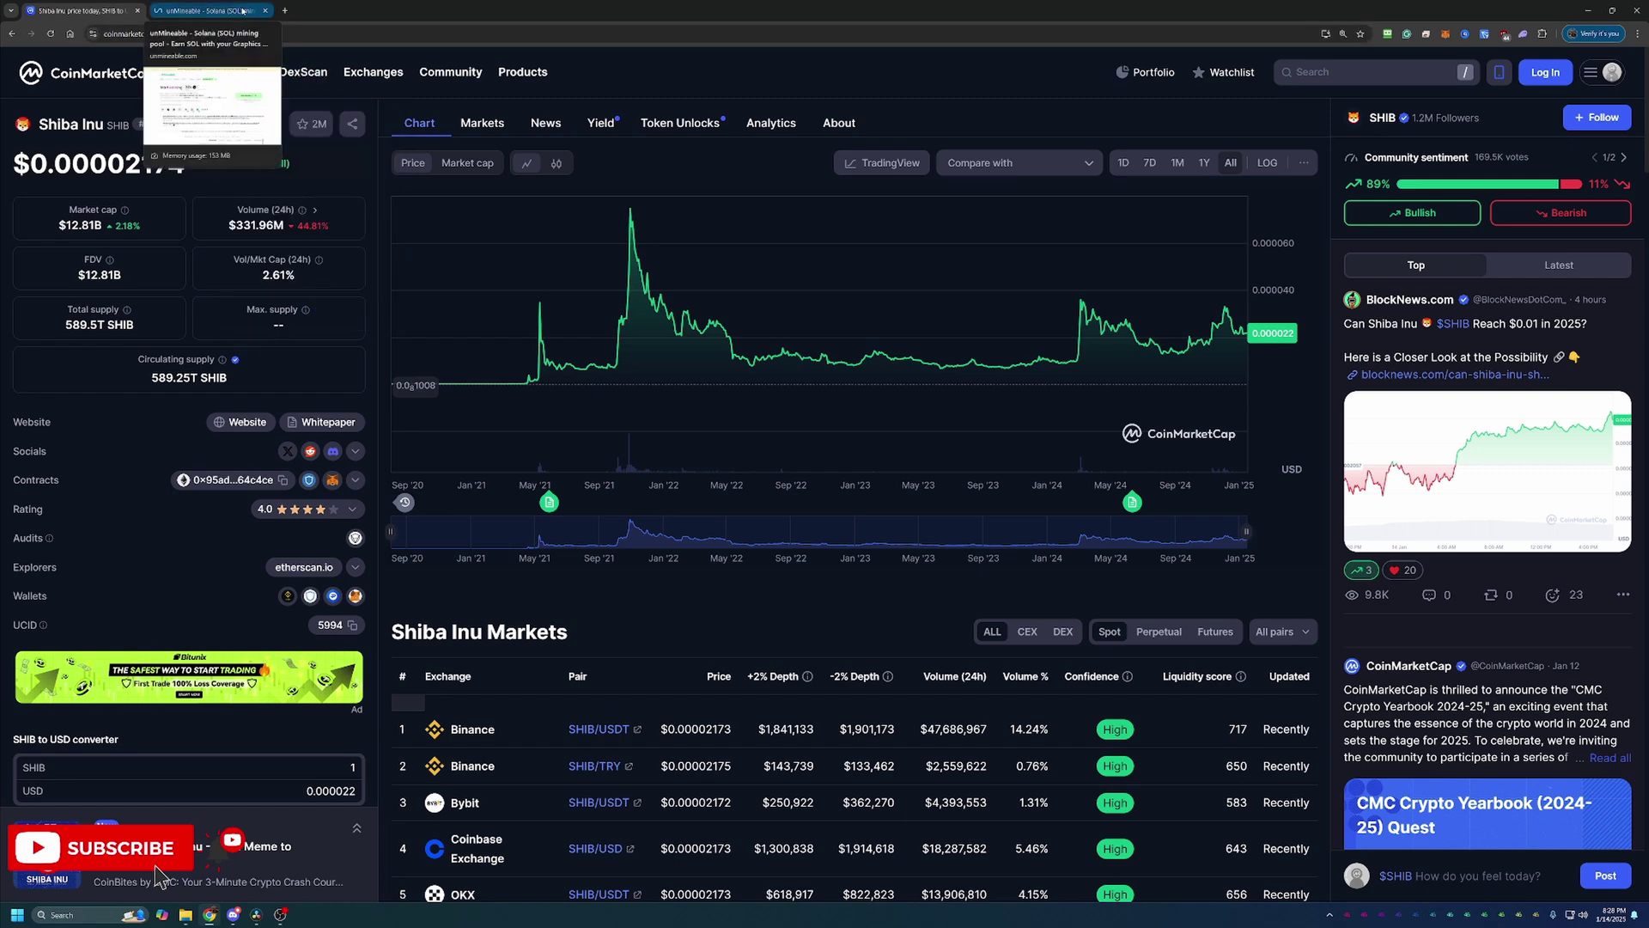
left_click(243, 12)
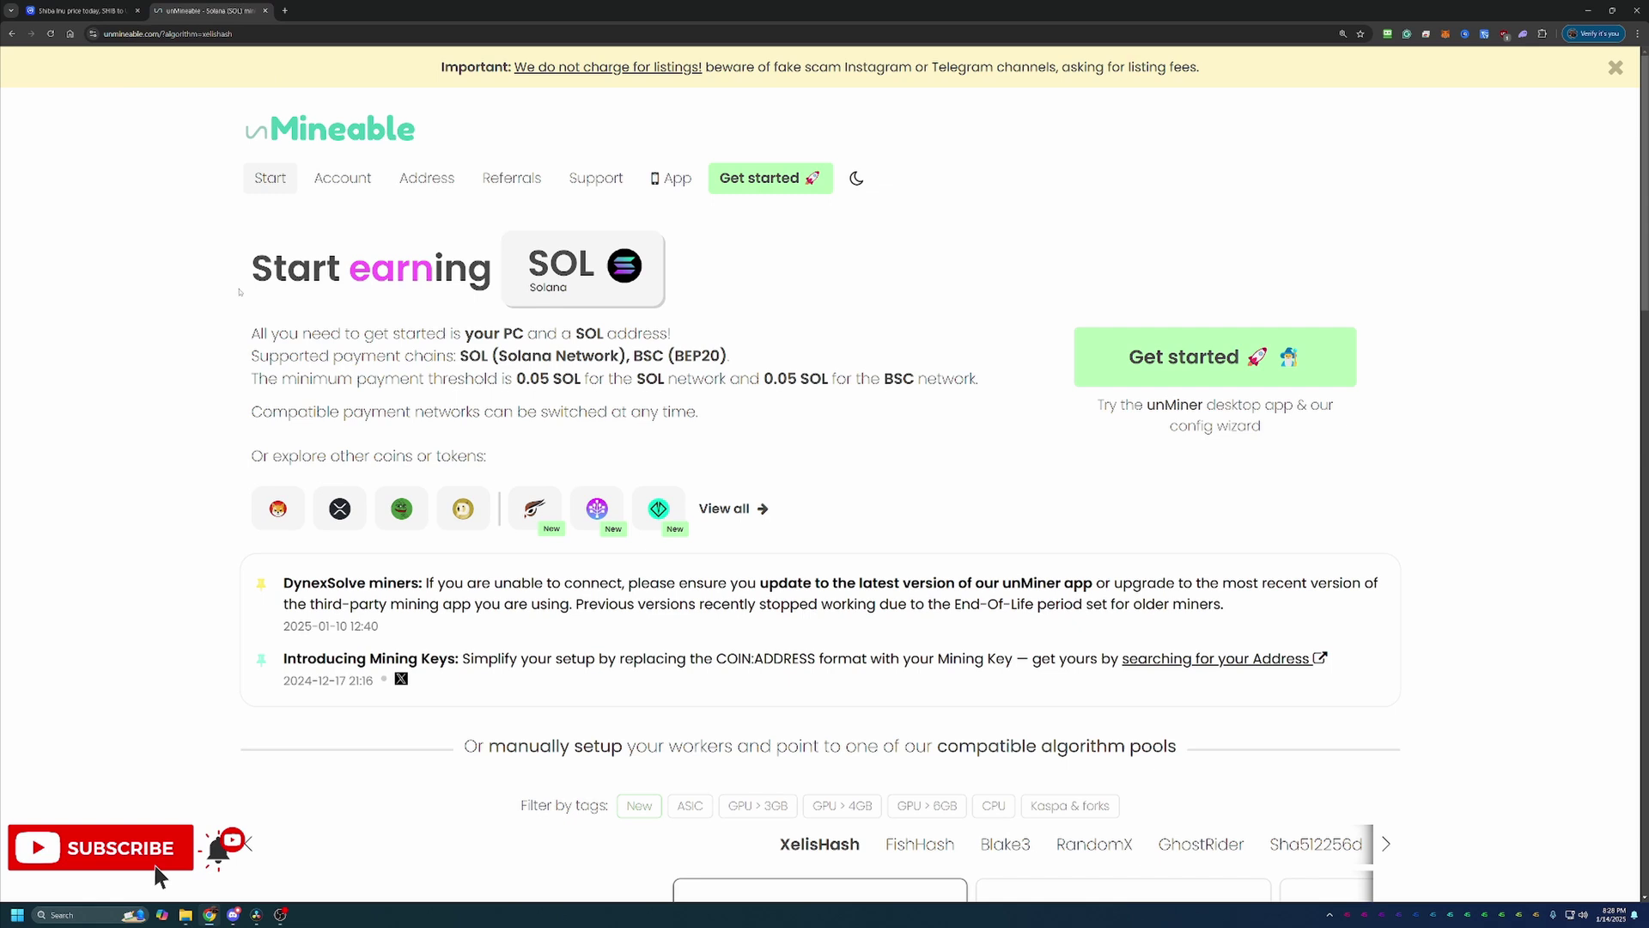
left_click(295, 508)
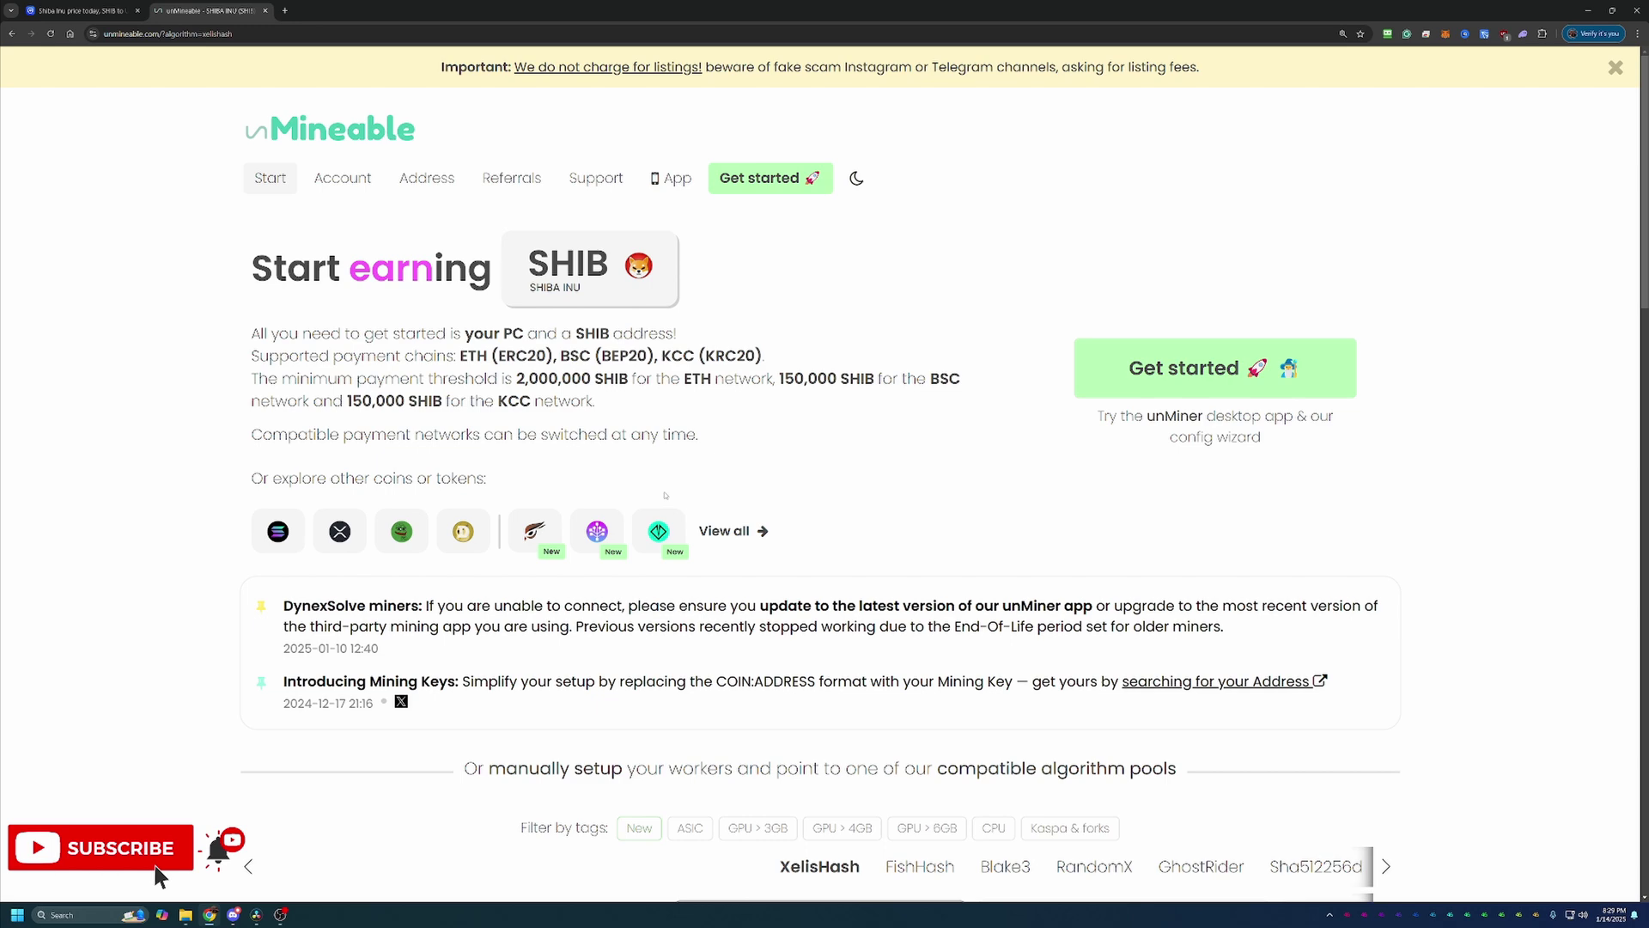
Step: Scroll to the algorithm pools and page through the carousel until Kawpow appears
scroll(666, 496, "down", 3)
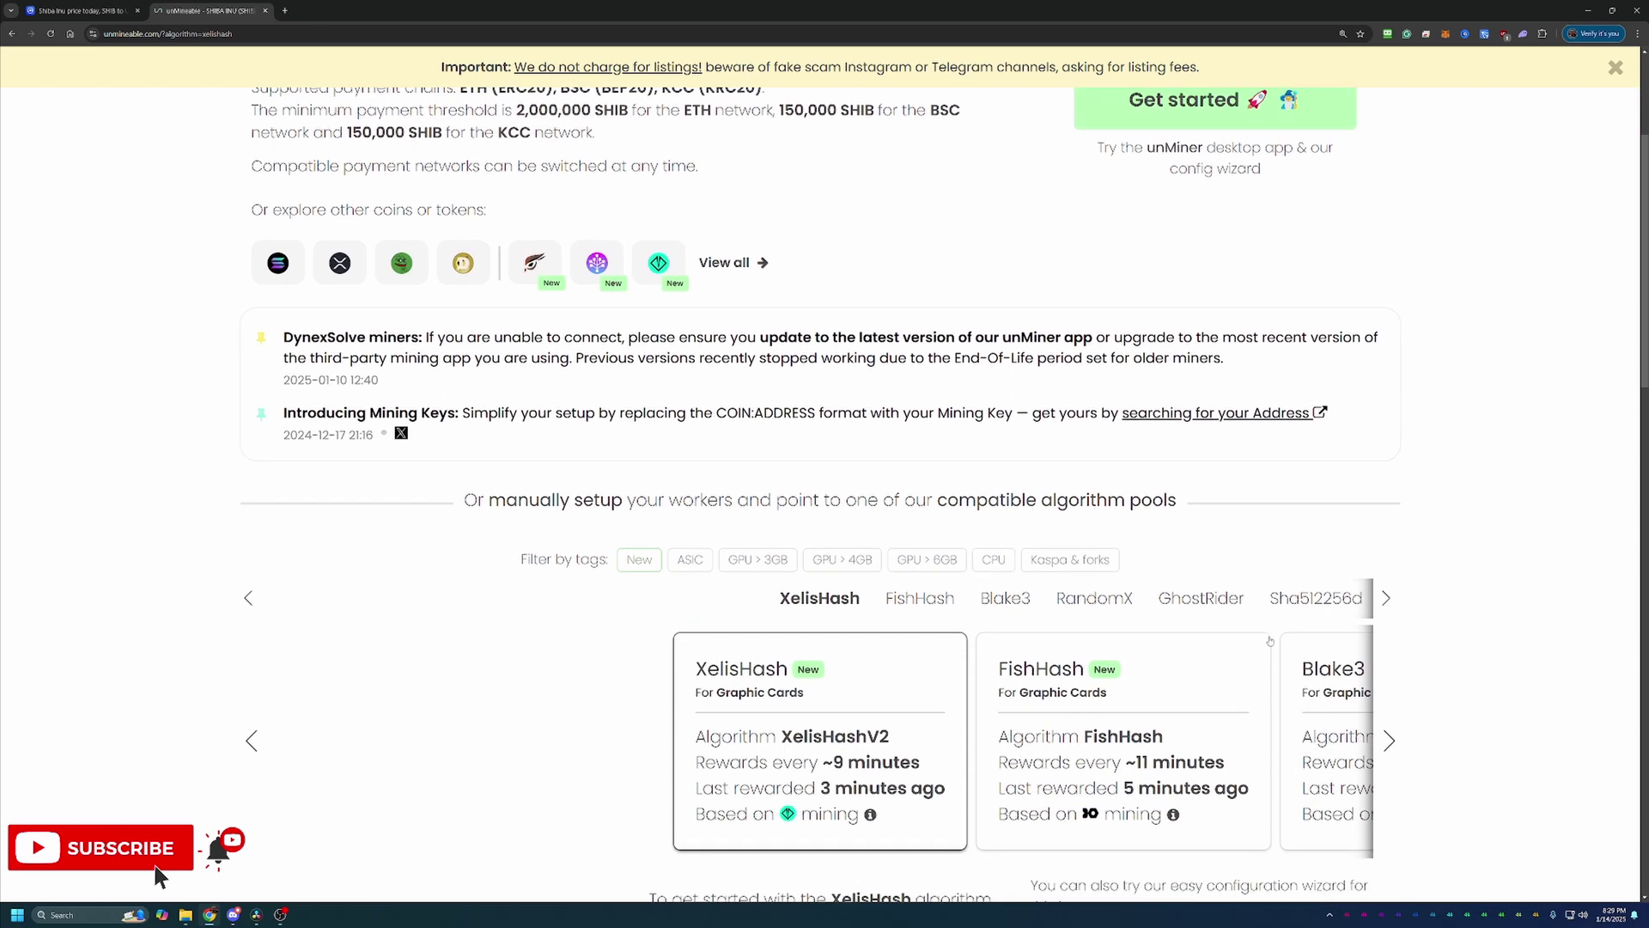
left_click(1389, 740)
left_click(1389, 741)
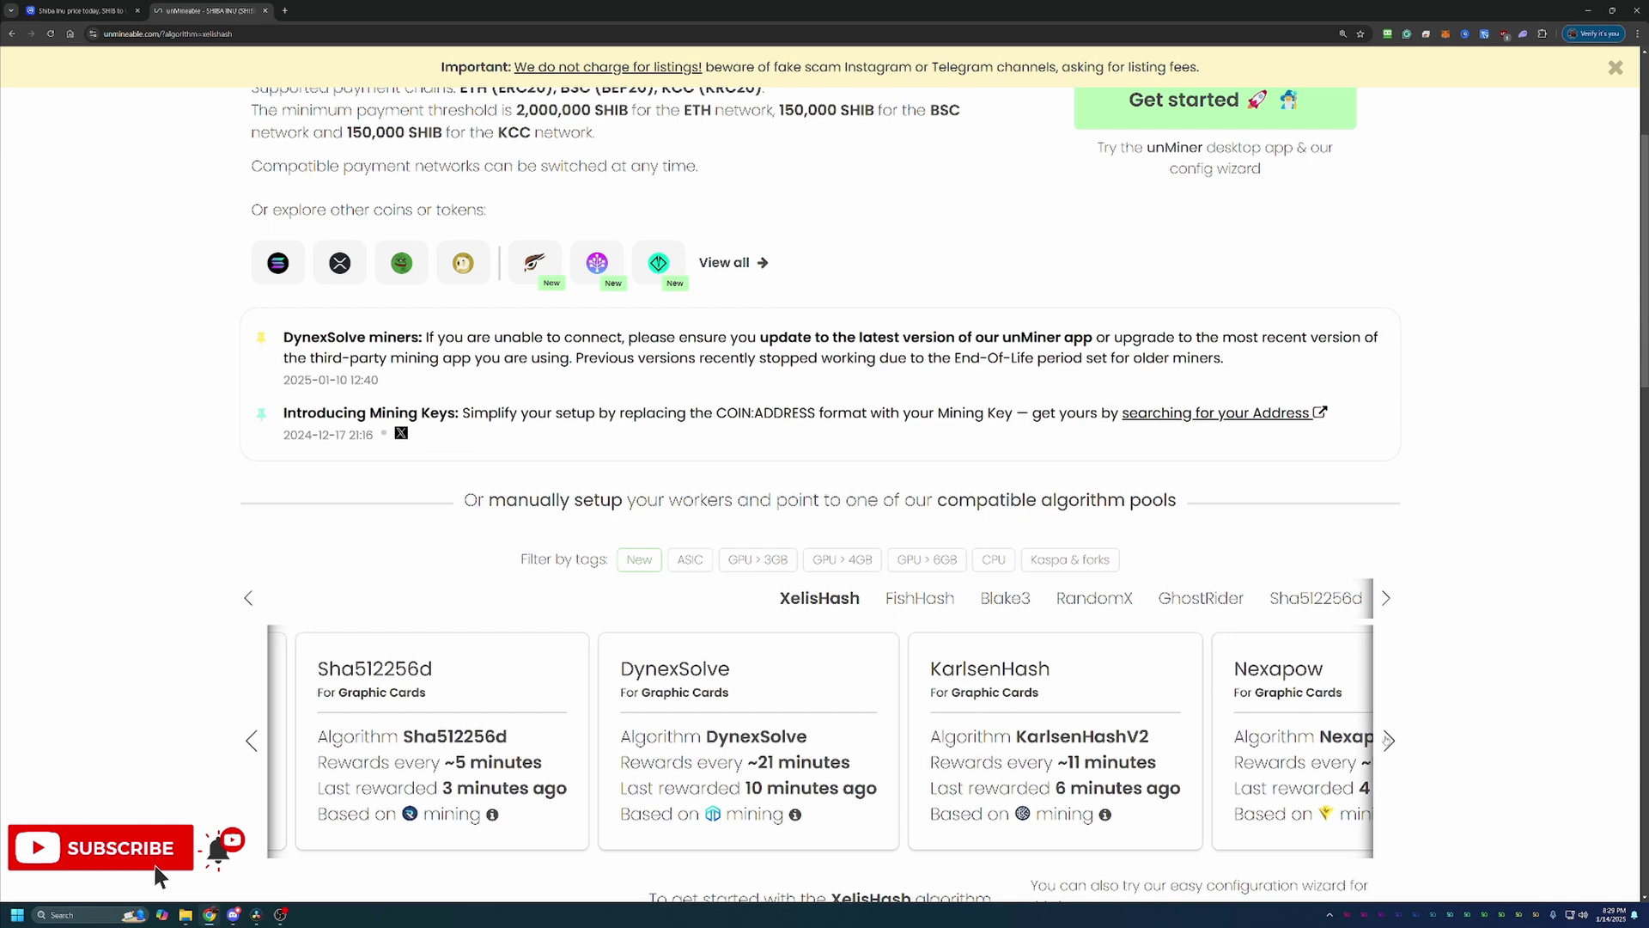
left_click(1389, 740)
left_click(1389, 740)
left_click(1389, 740)
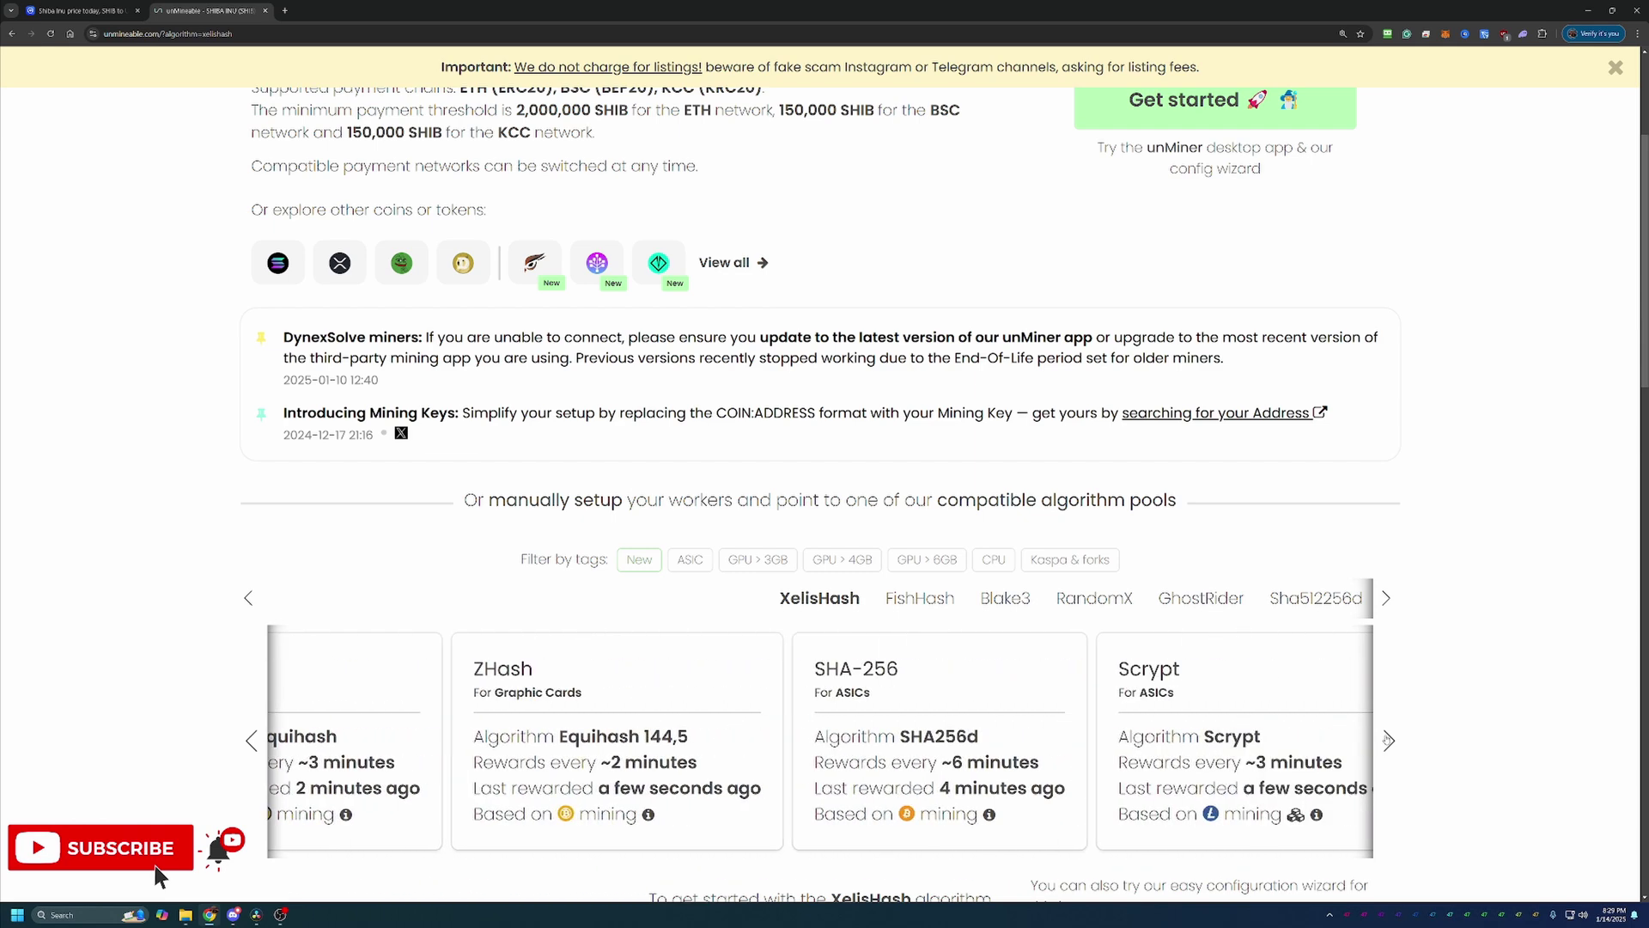
left_click(1389, 740)
left_click(1389, 741)
left_click(1389, 740)
left_click(1389, 740)
left_click(1389, 740)
left_click(1388, 740)
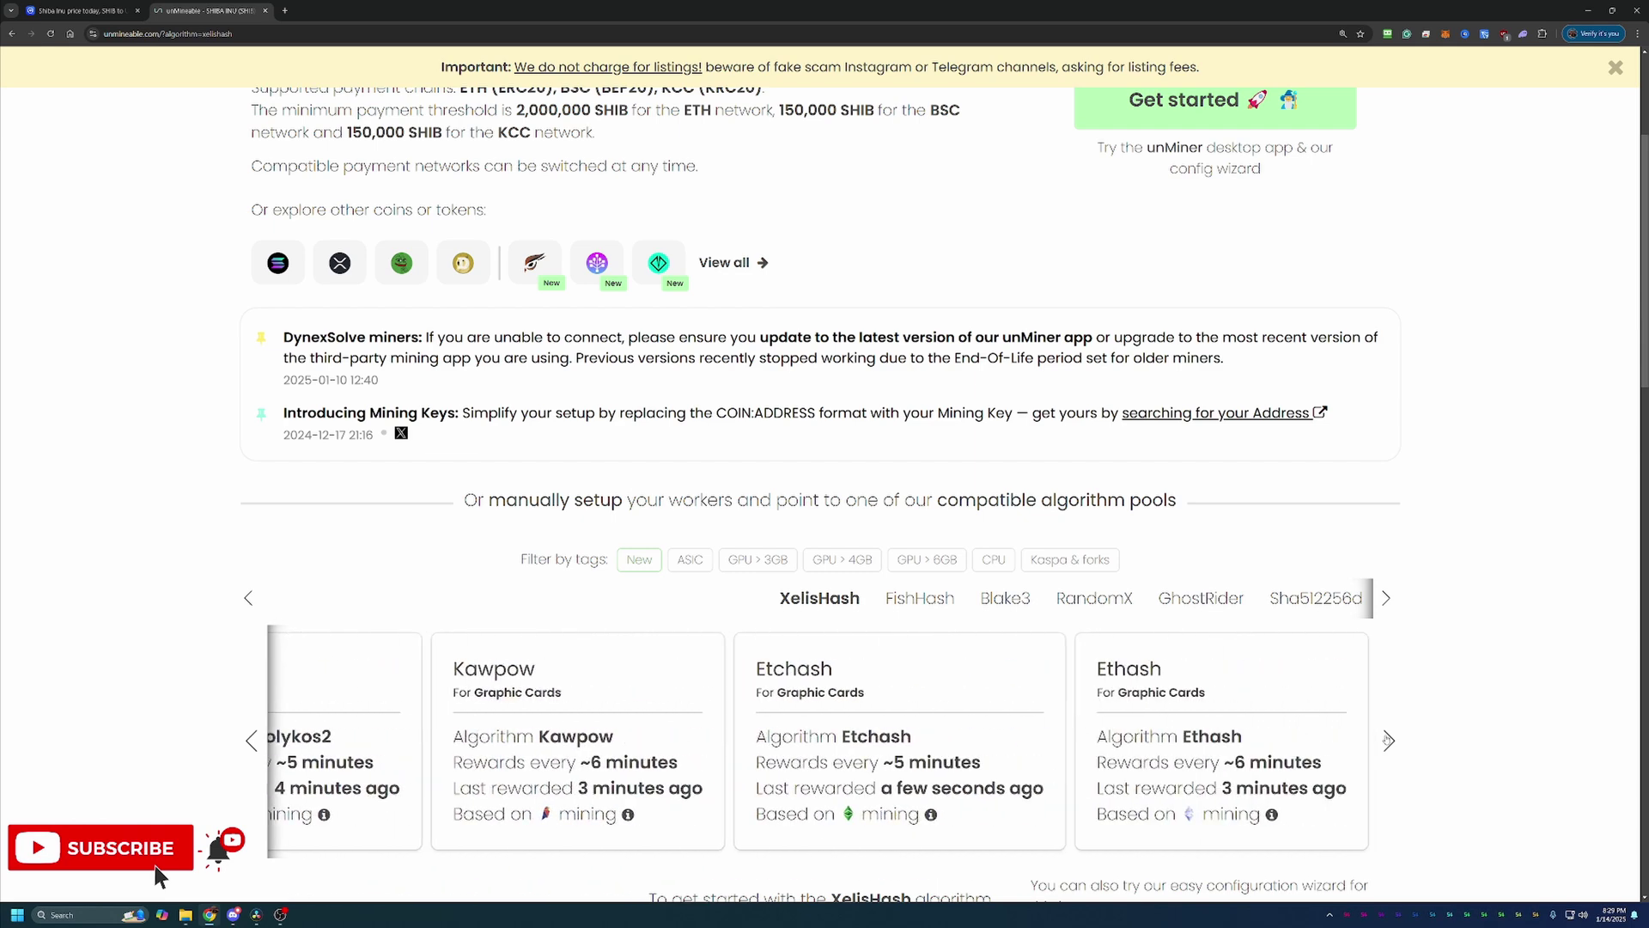
Step: Scroll further down to the setup guide links and the third-party configuration wizard option
scroll(518, 779, "down", 3)
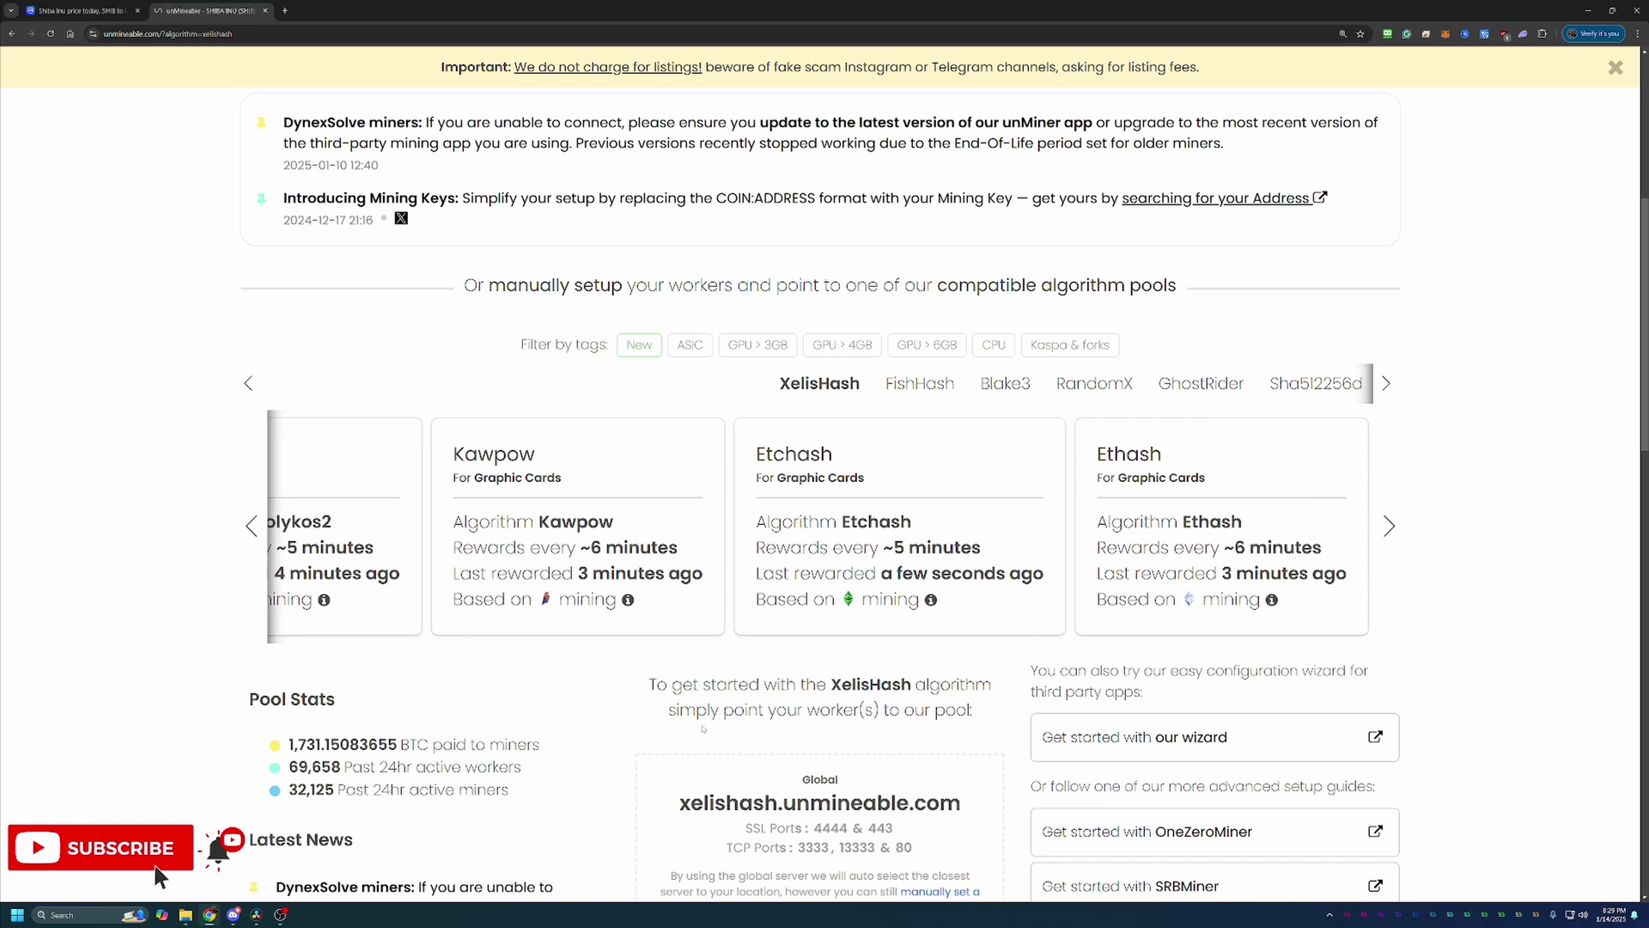
scroll(720, 687, "down", 1)
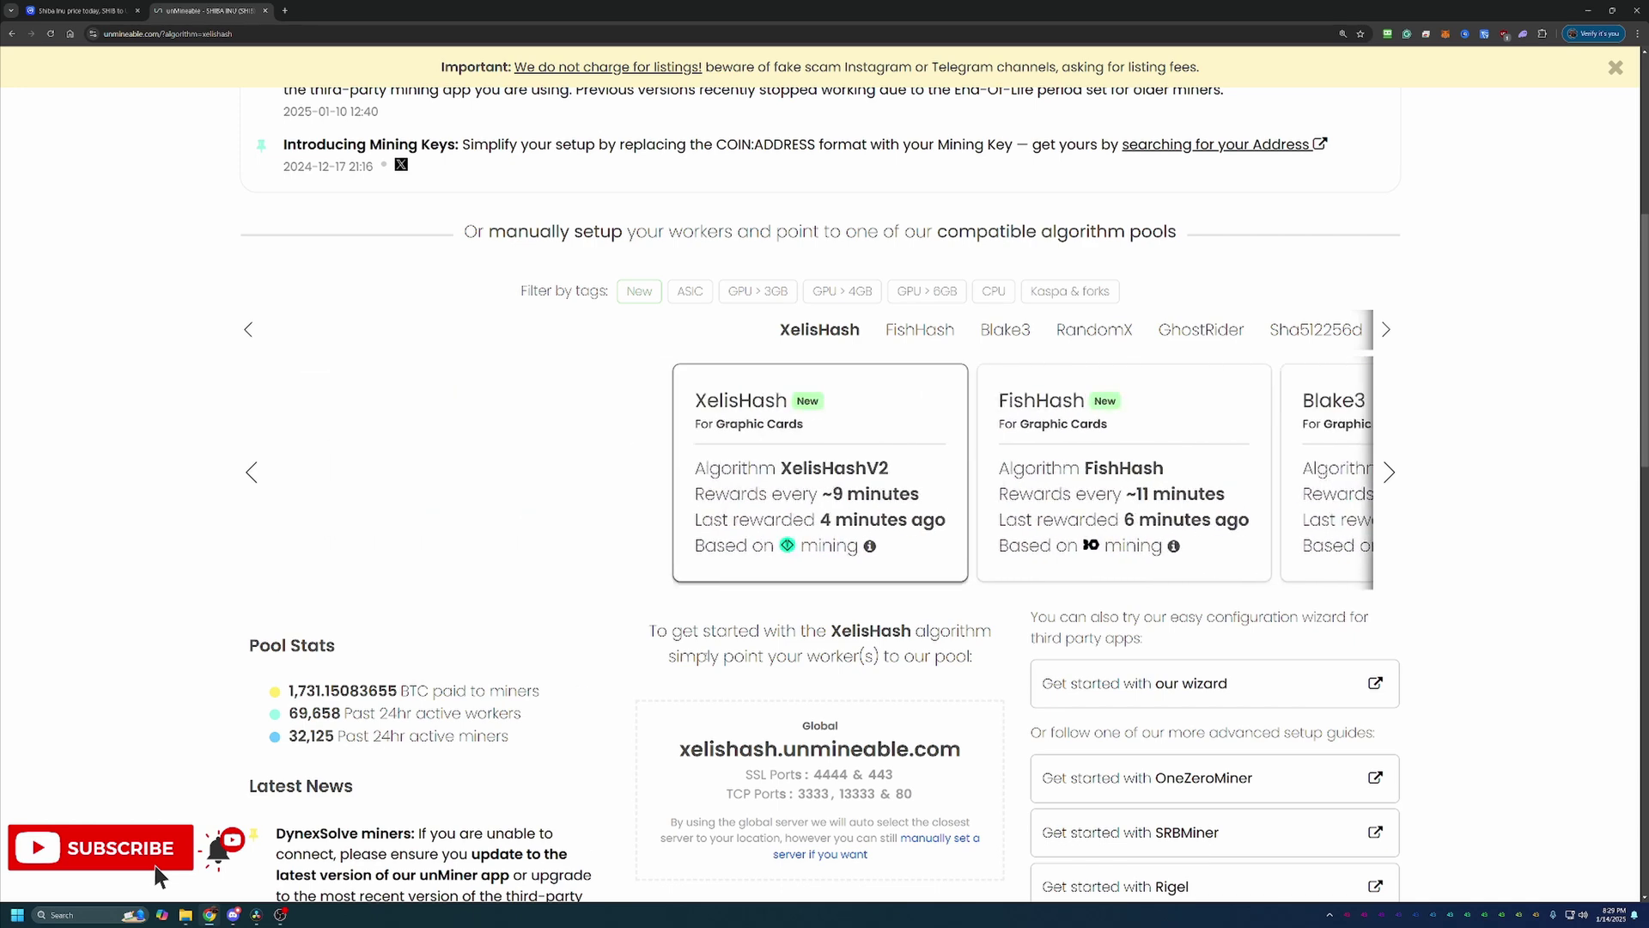
scroll(714, 709, "down", 1)
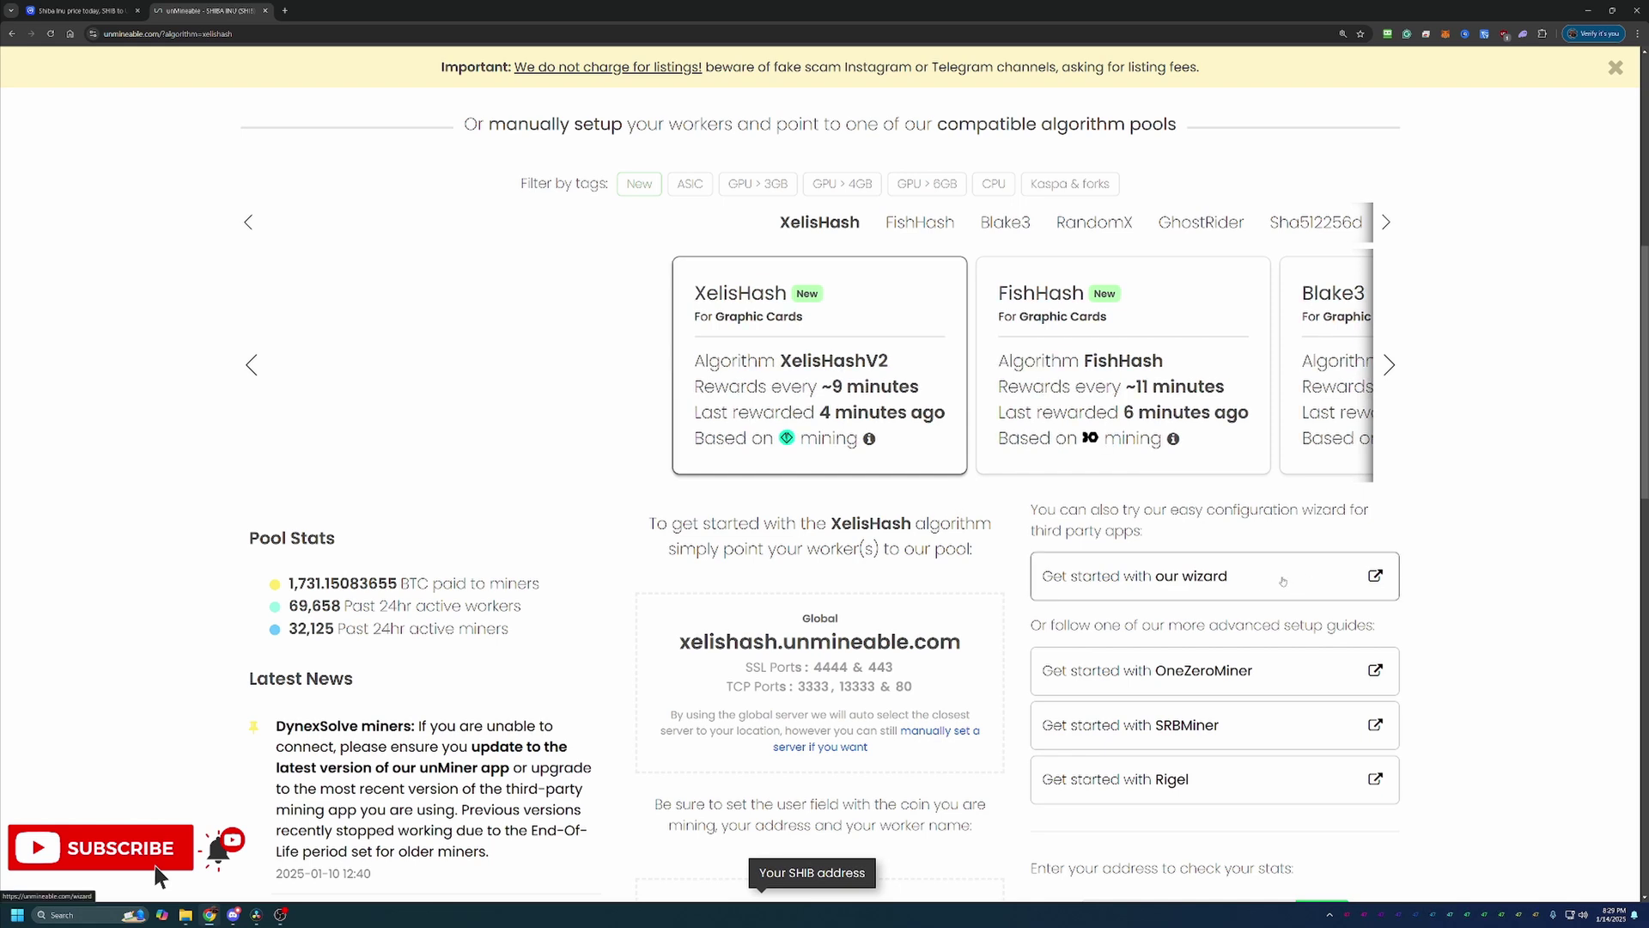
Step: Launch the third-party miner configuration wizard and choose Basic mode
left_click(1206, 588)
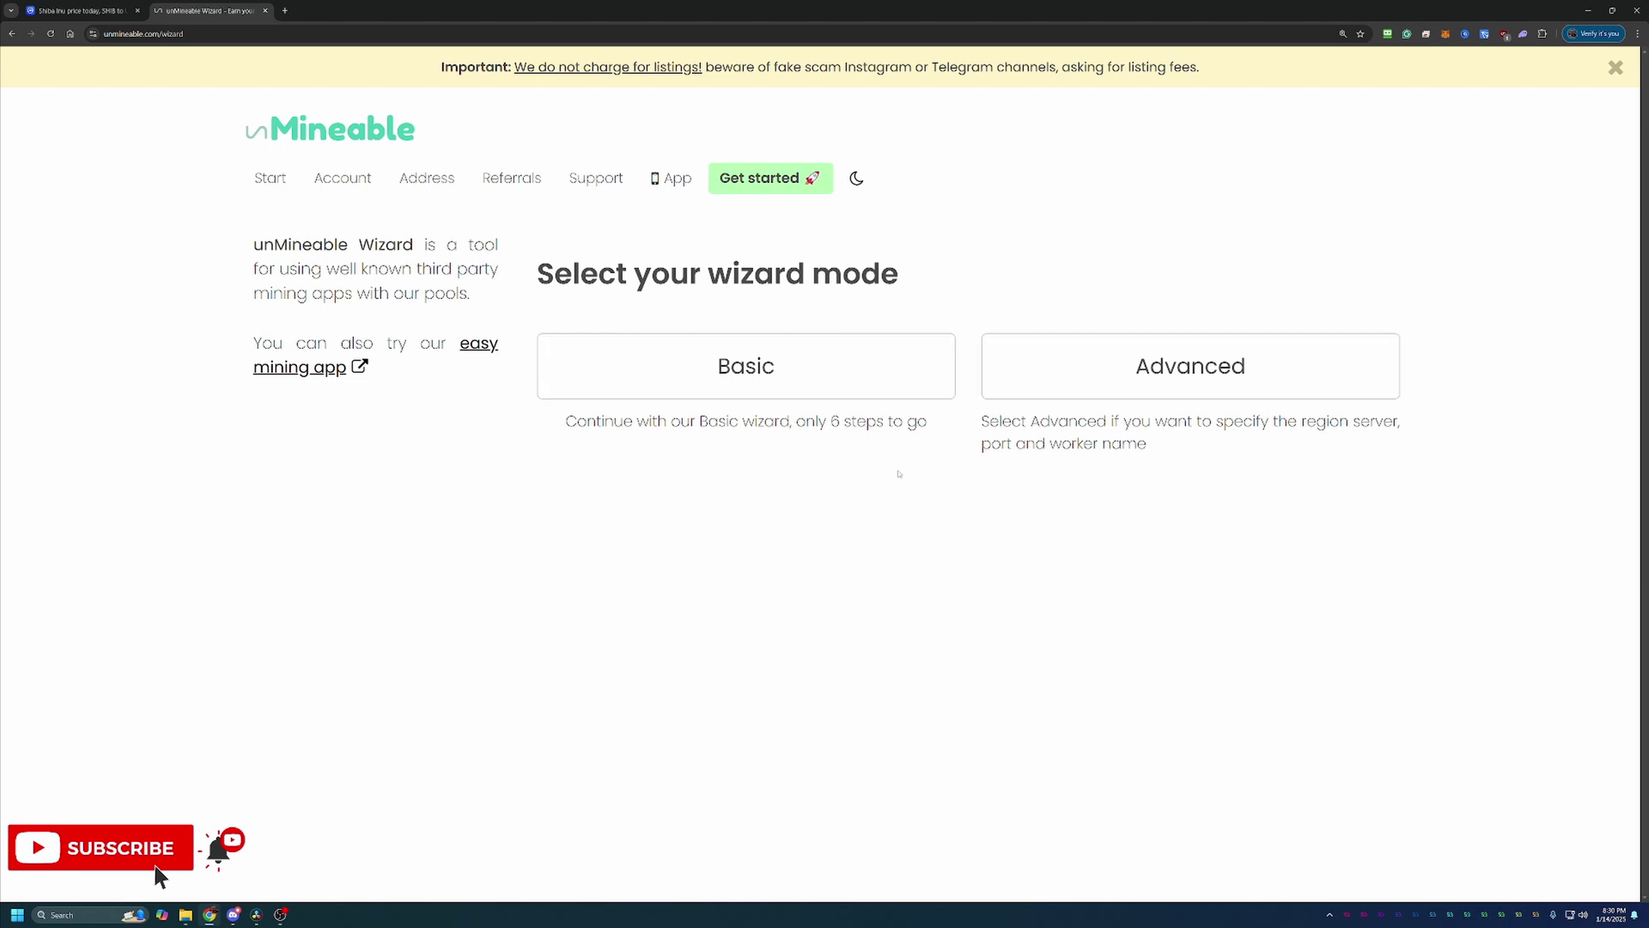
left_click(868, 382)
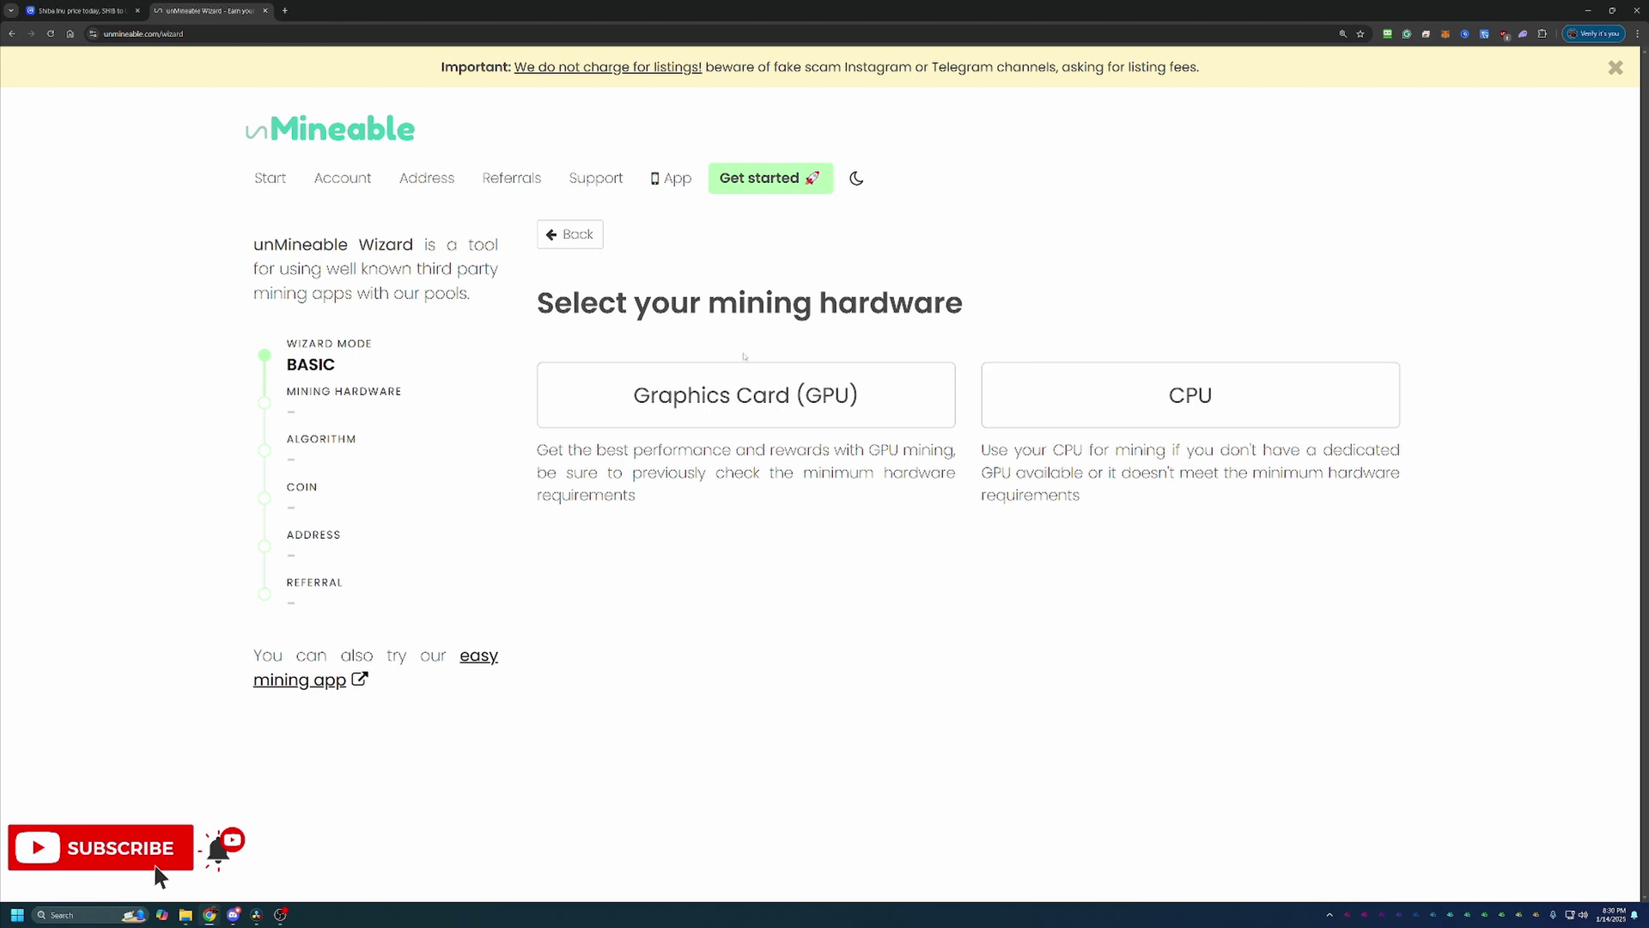
Step: Choose Graphics Card (GPU) as the hardware and Kawpow as the algorithm
left_click(730, 393)
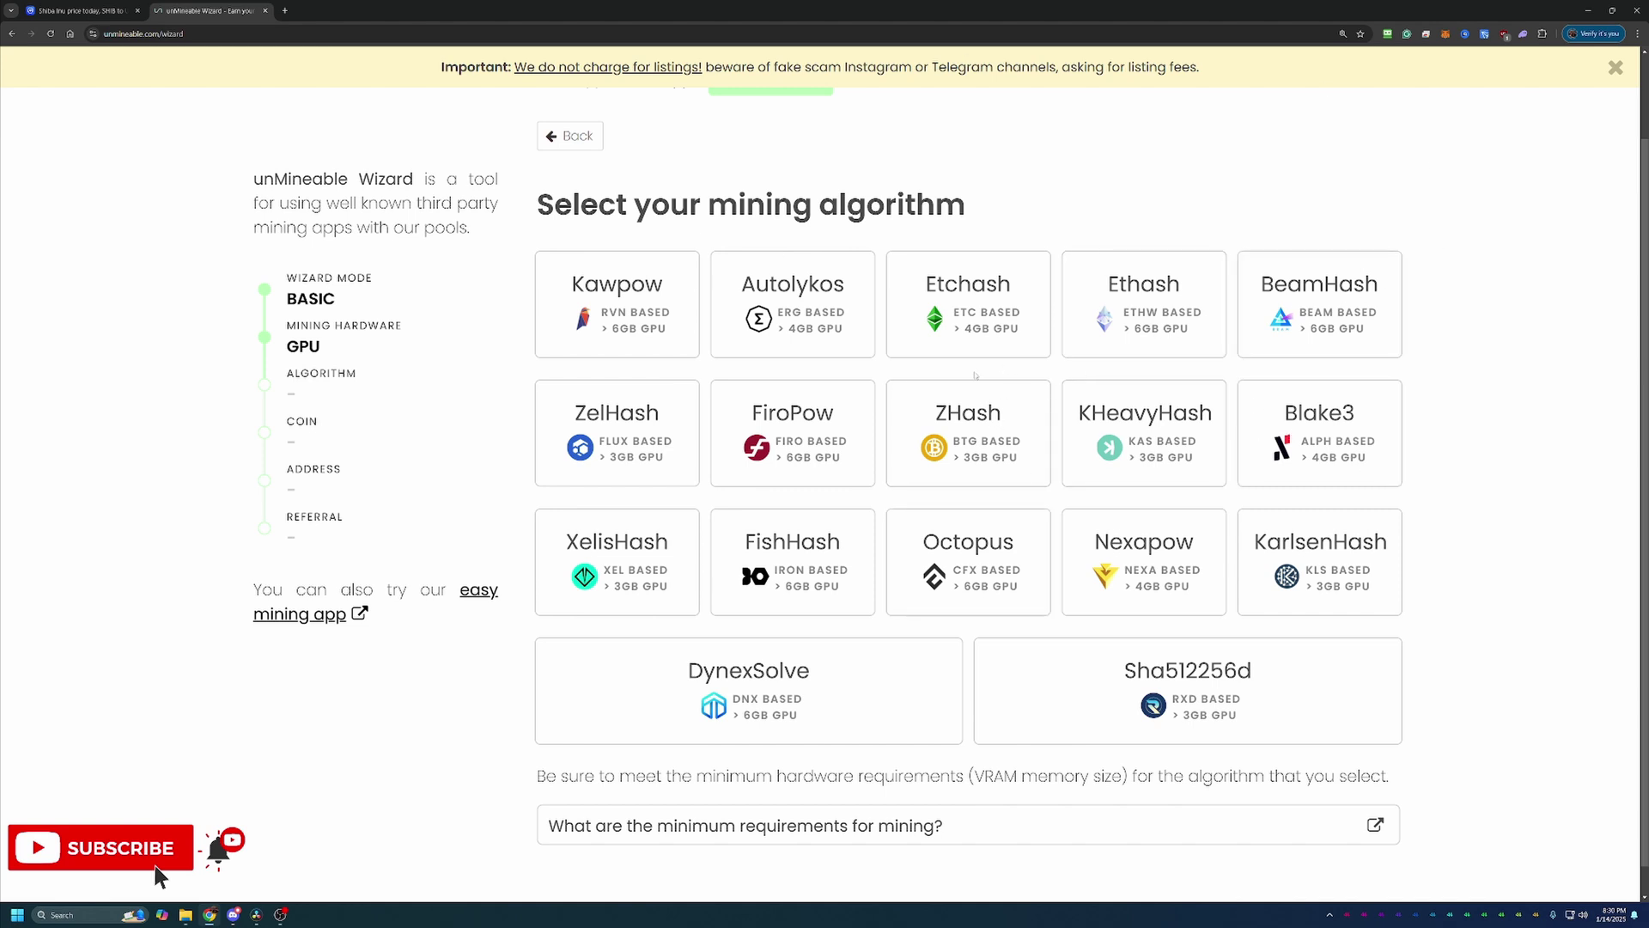
left_click(654, 327)
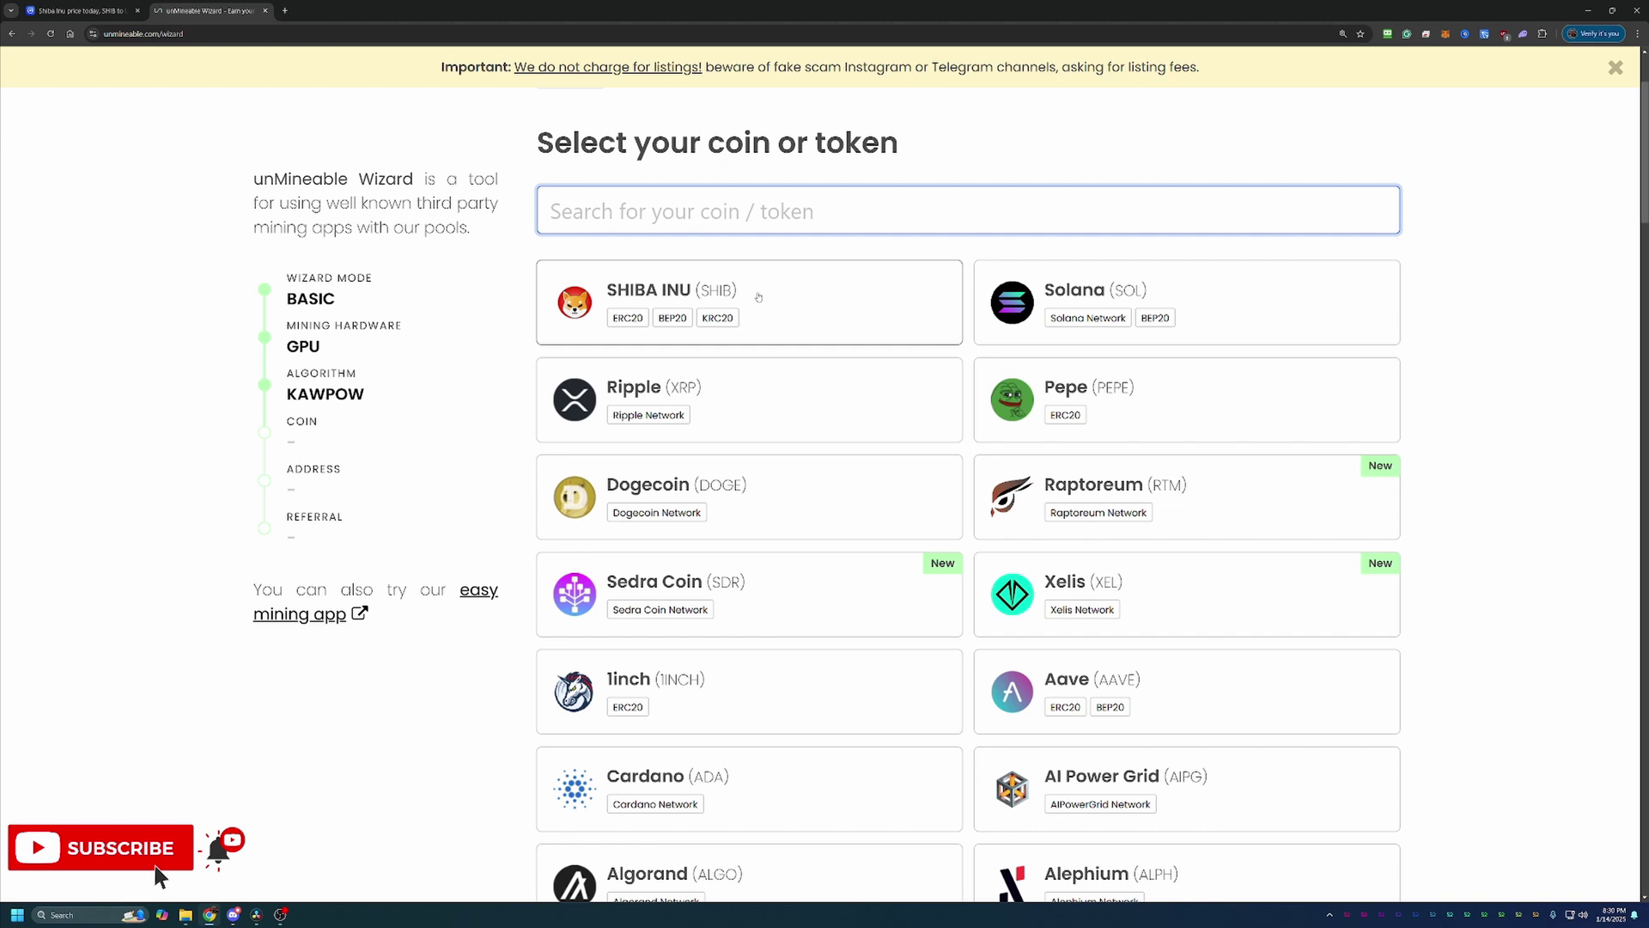
Step: Confirm SHIB as the coin and paste the wallet address into the SHIB address field
left_click(759, 297)
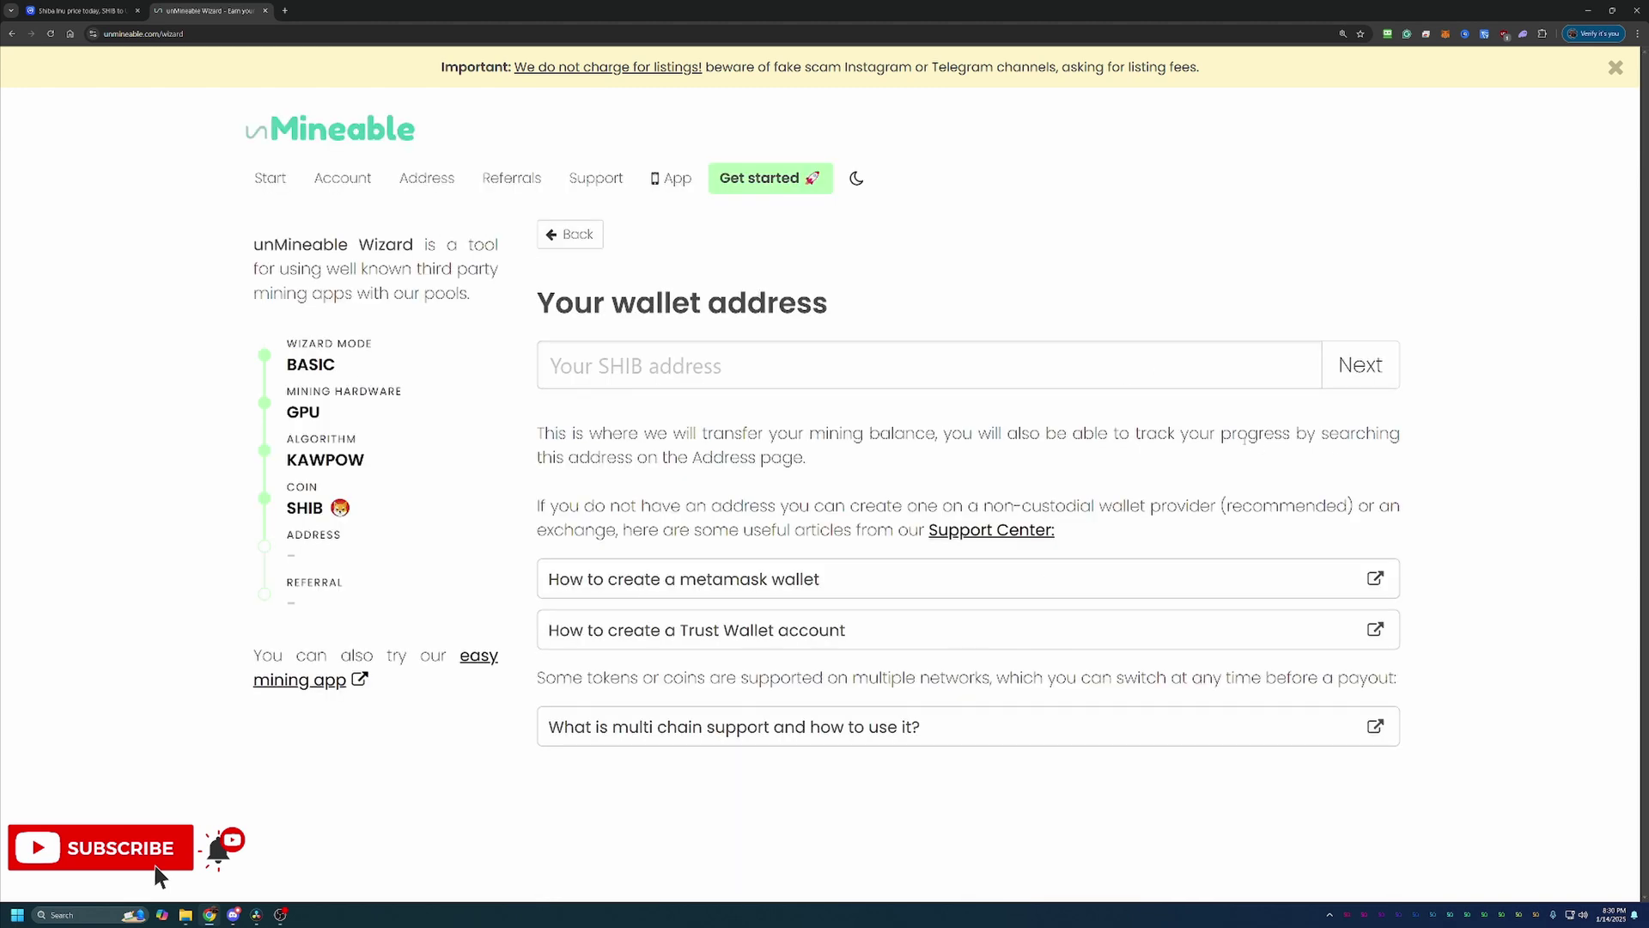
left_click(1121, 367)
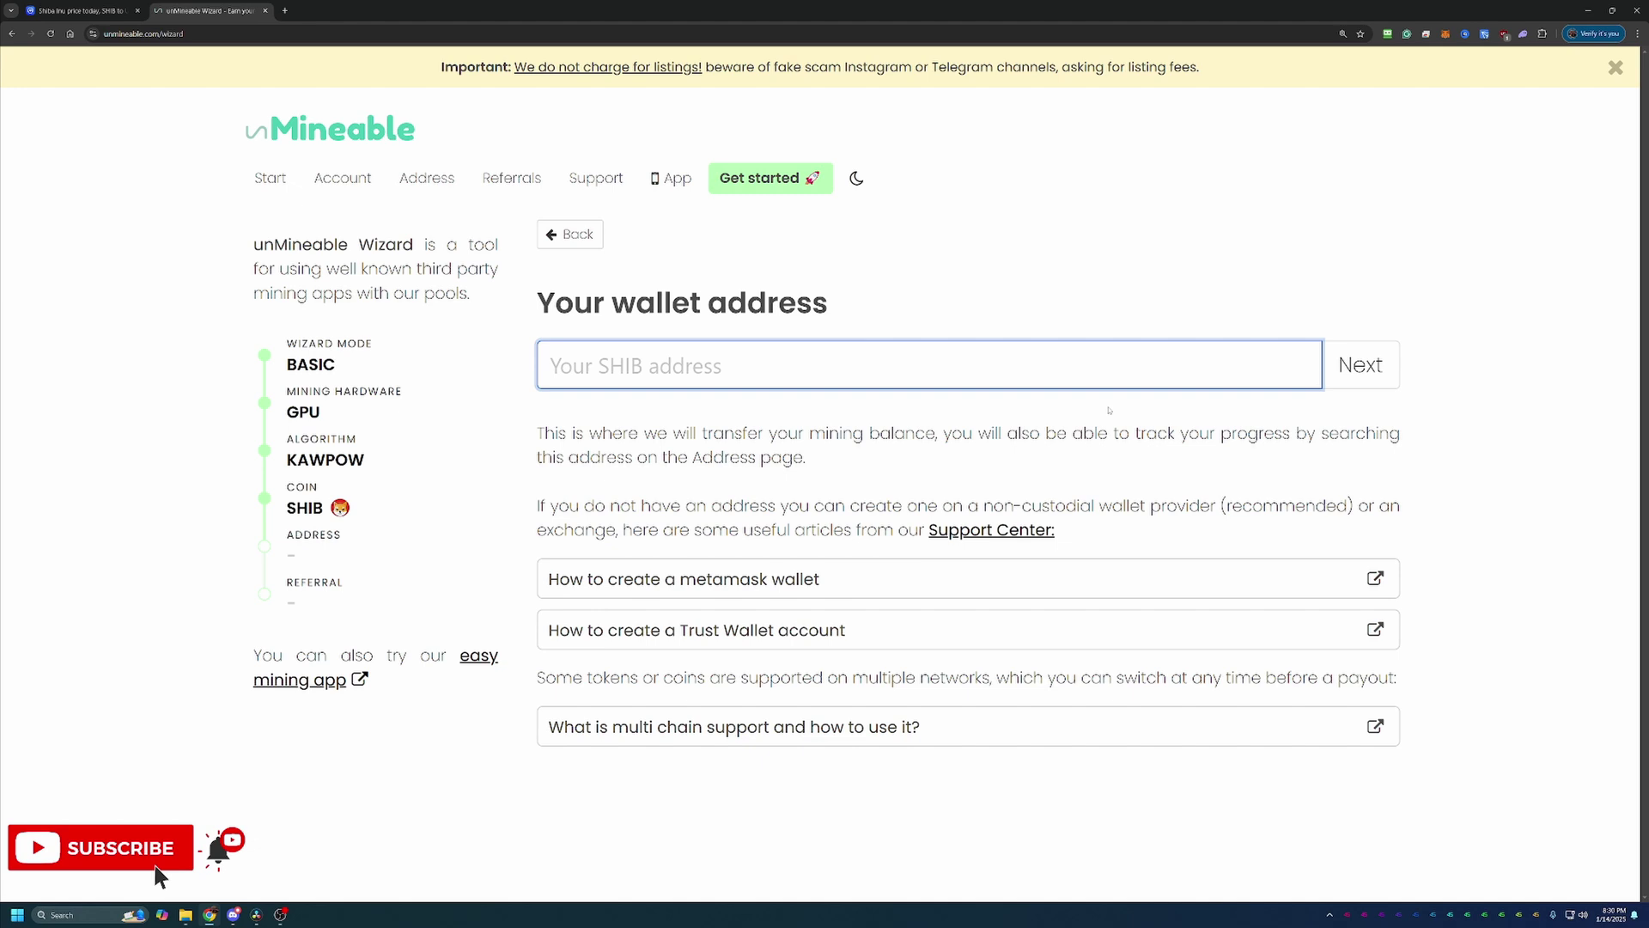
type("0x95cedC6cAe970e28C400CA280ba7e19D40F13BE9")
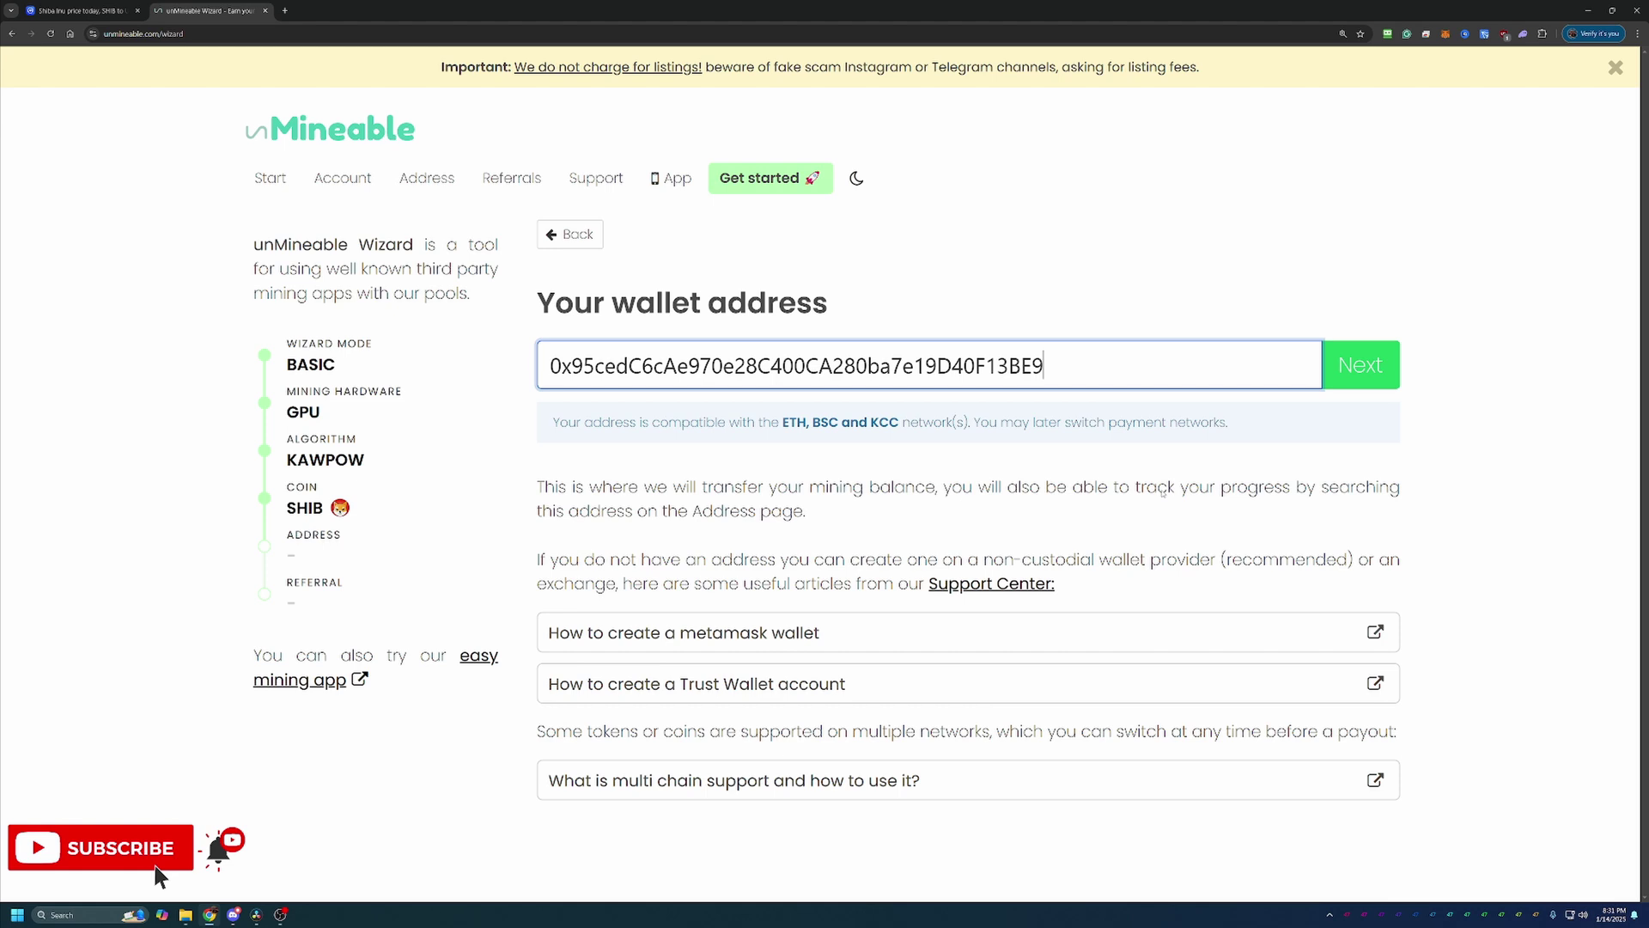
left_click(1380, 365)
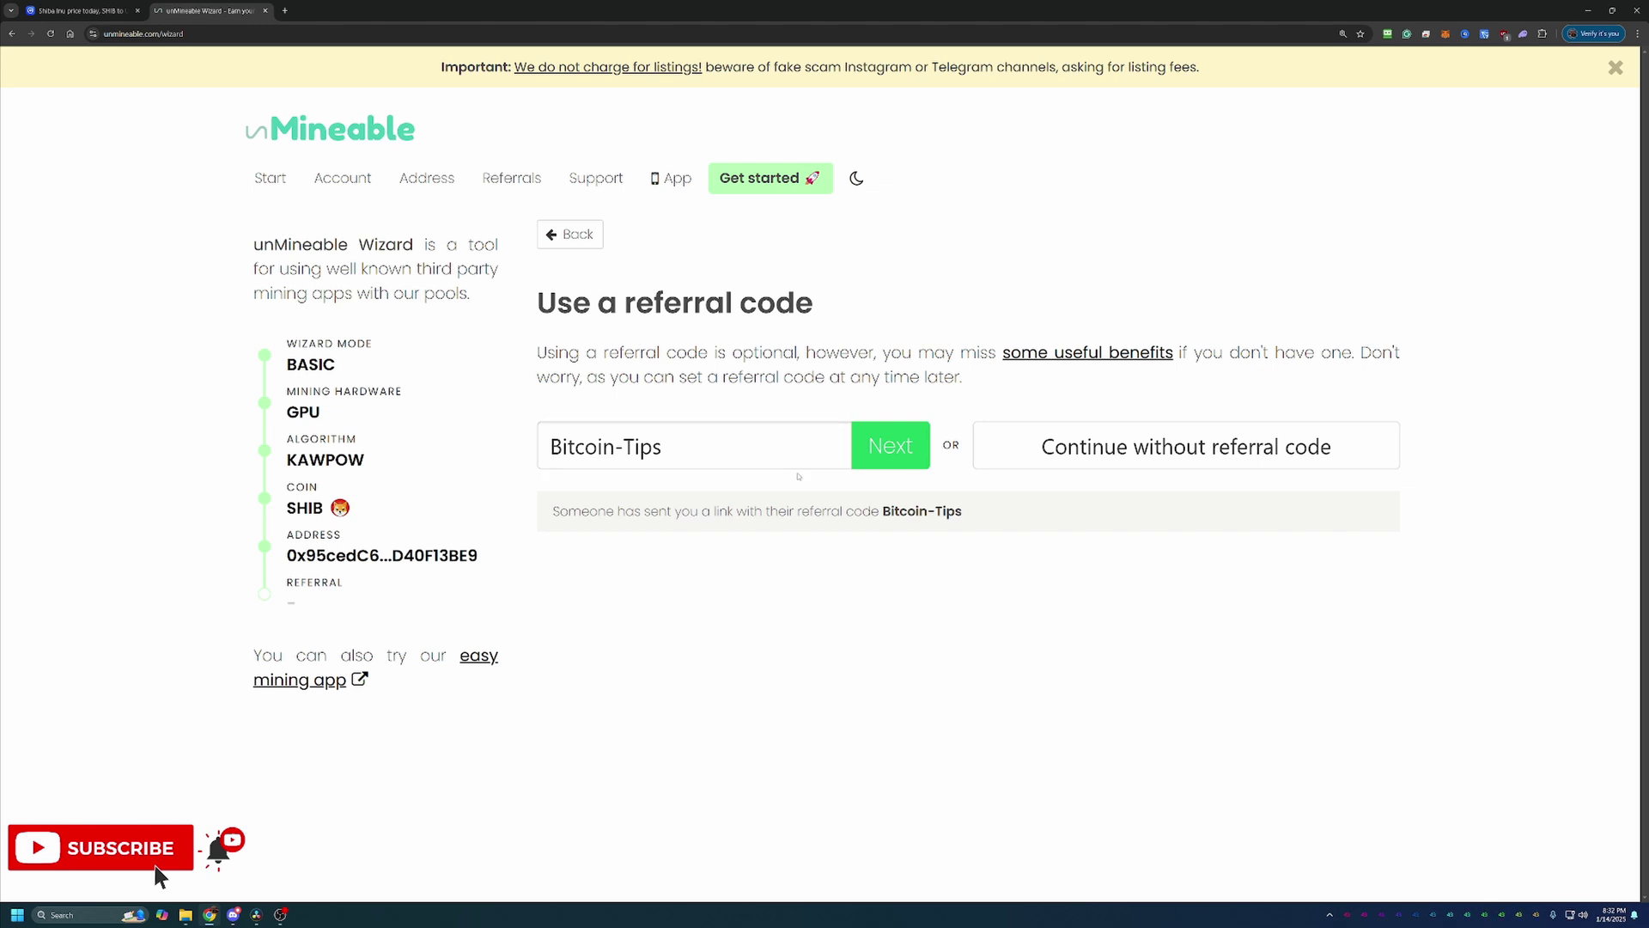
left_click(925, 456)
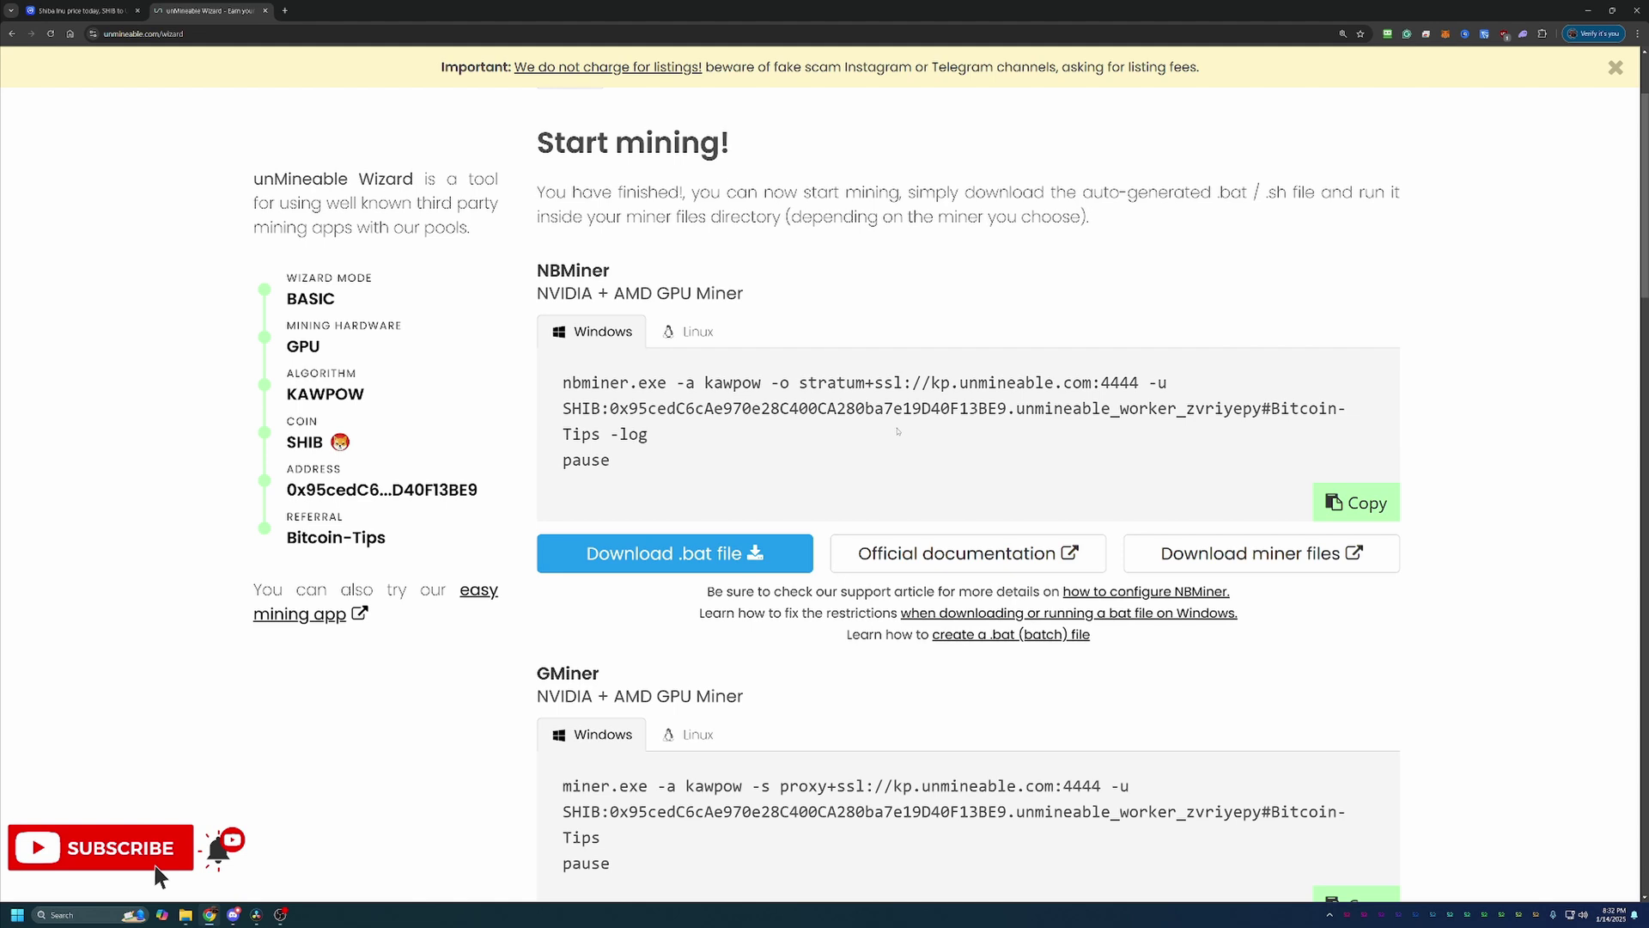
scroll(887, 421, "down", 1)
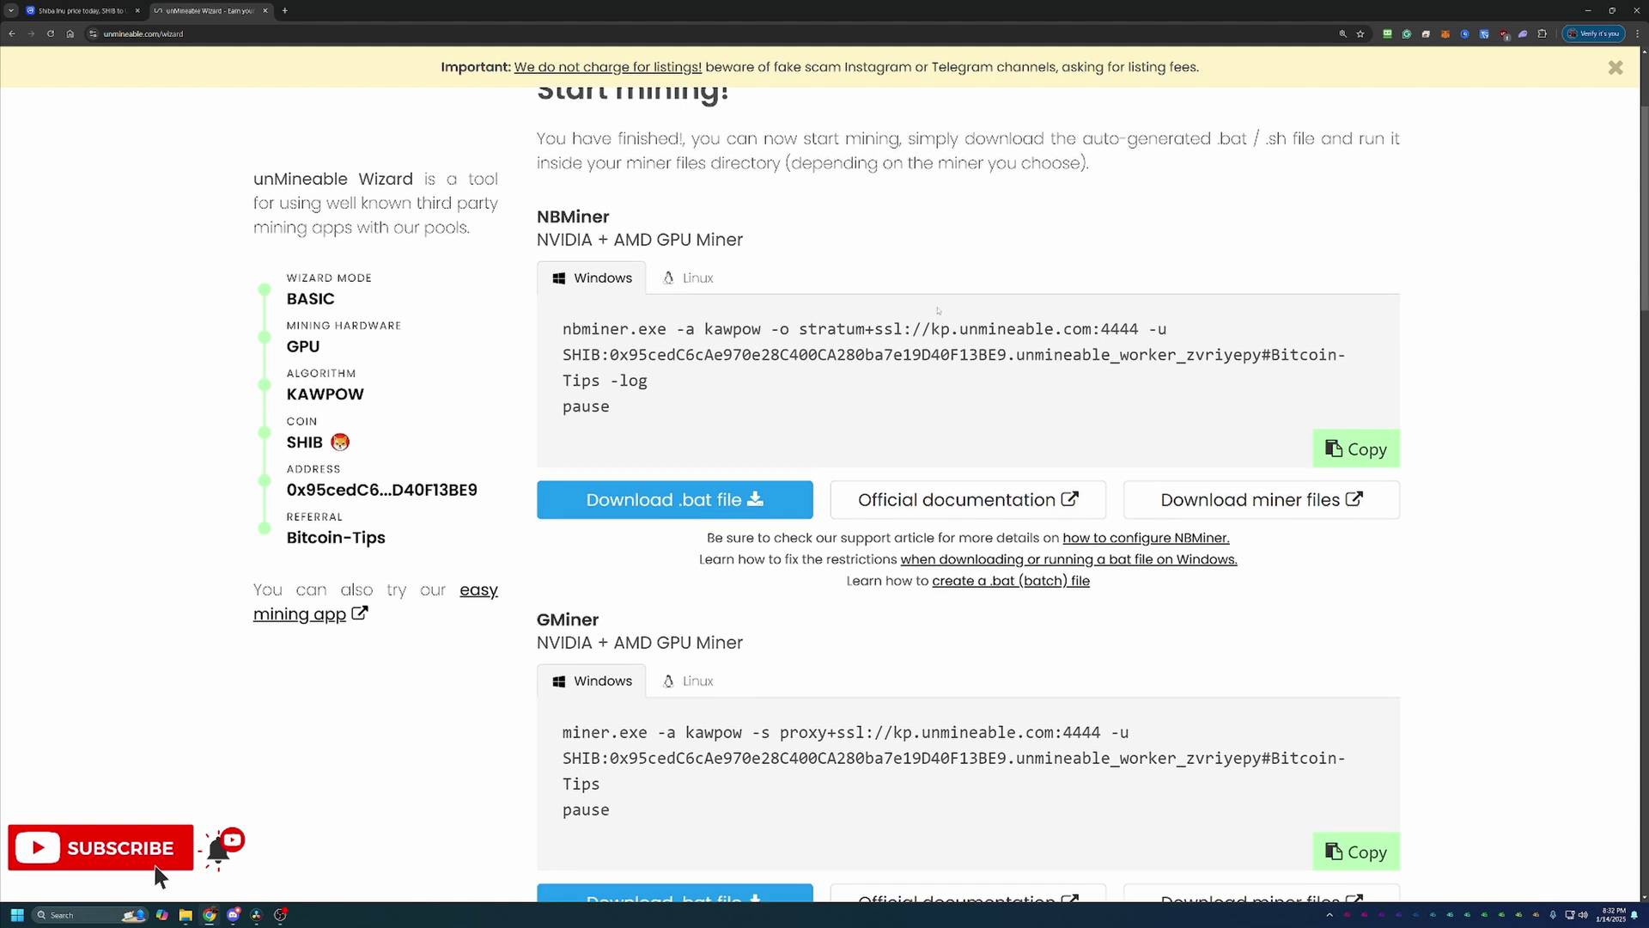
scroll(938, 311, "down", 2)
double_click(568, 457)
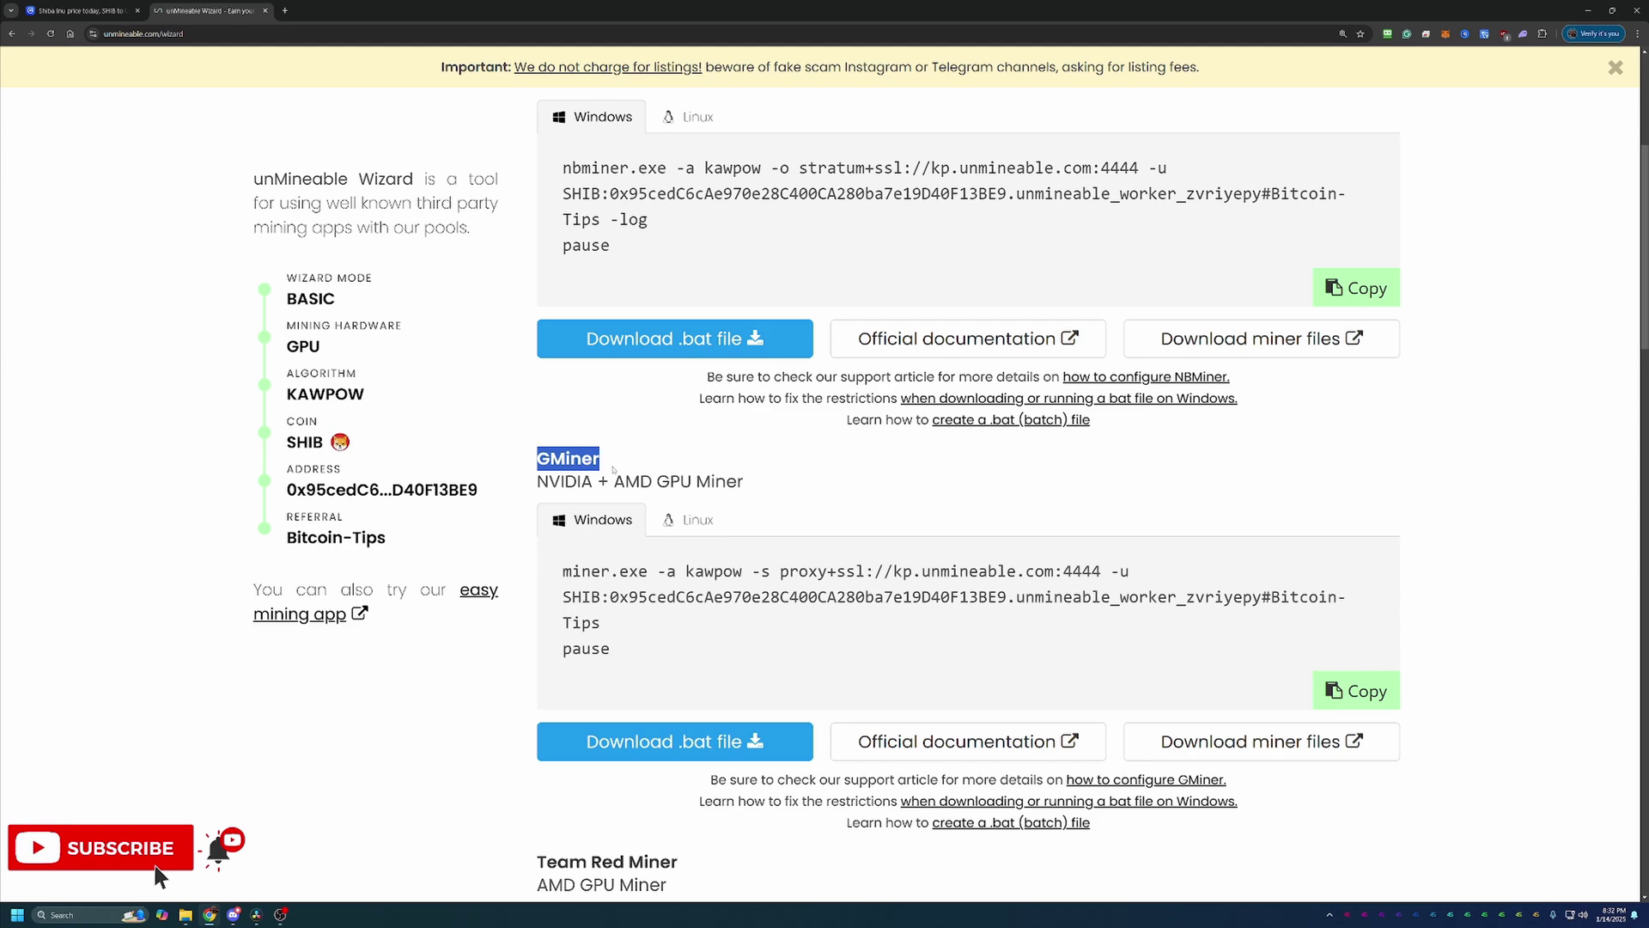
scroll(580, 251, "up", 3)
scroll(726, 458, "down", 6)
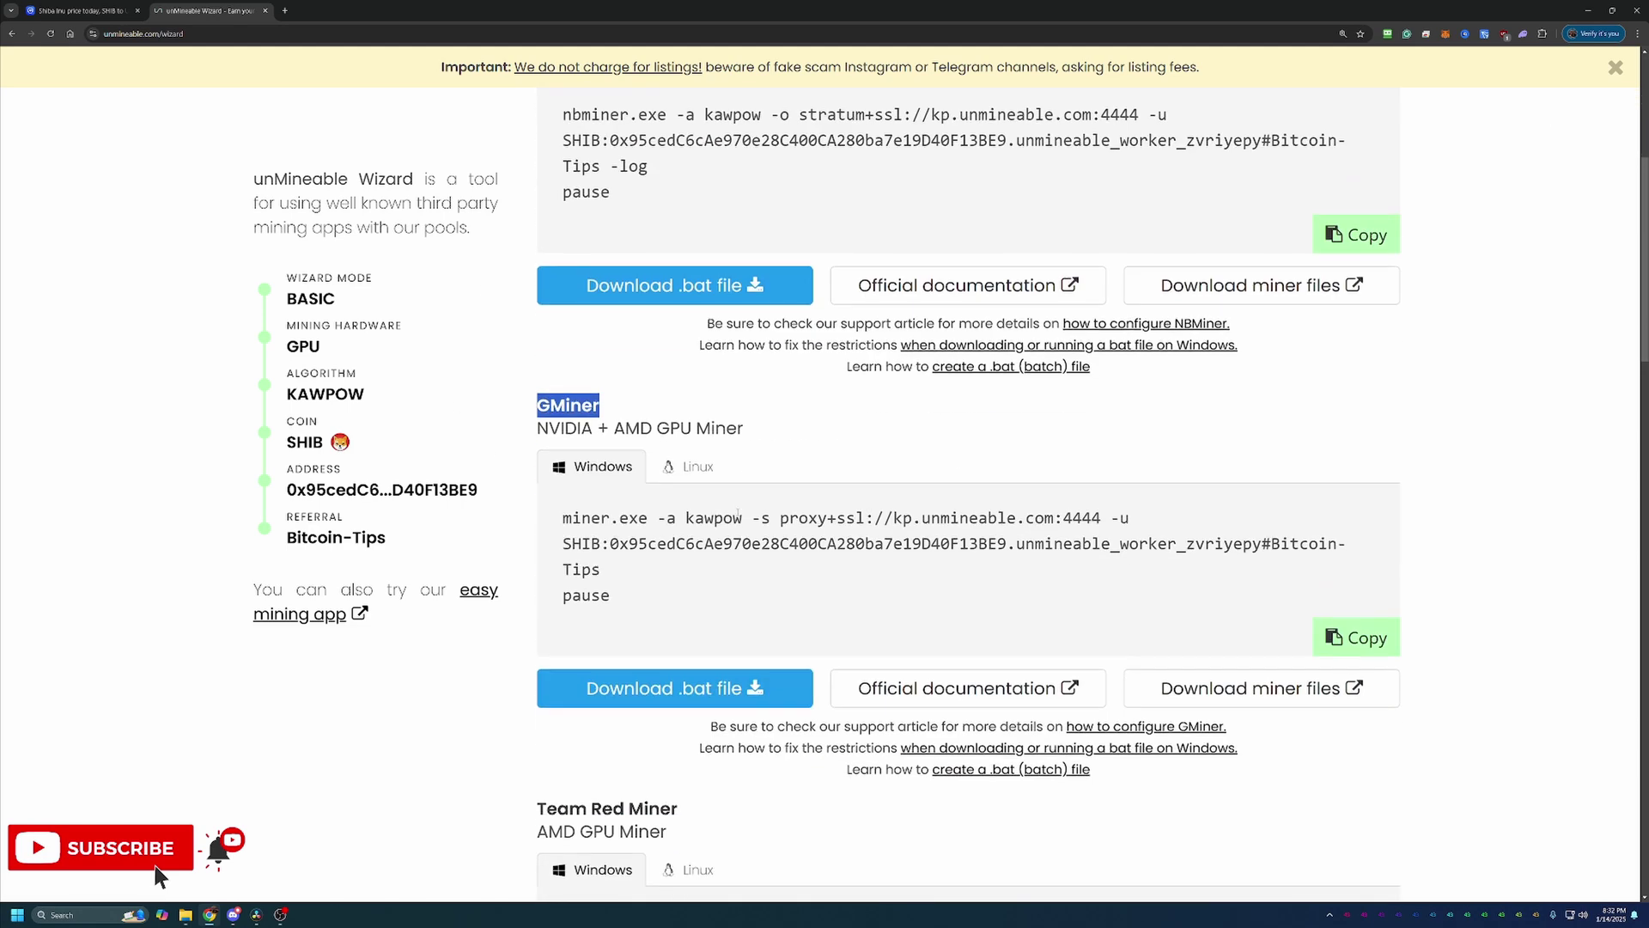
scroll(735, 514, "up", 2)
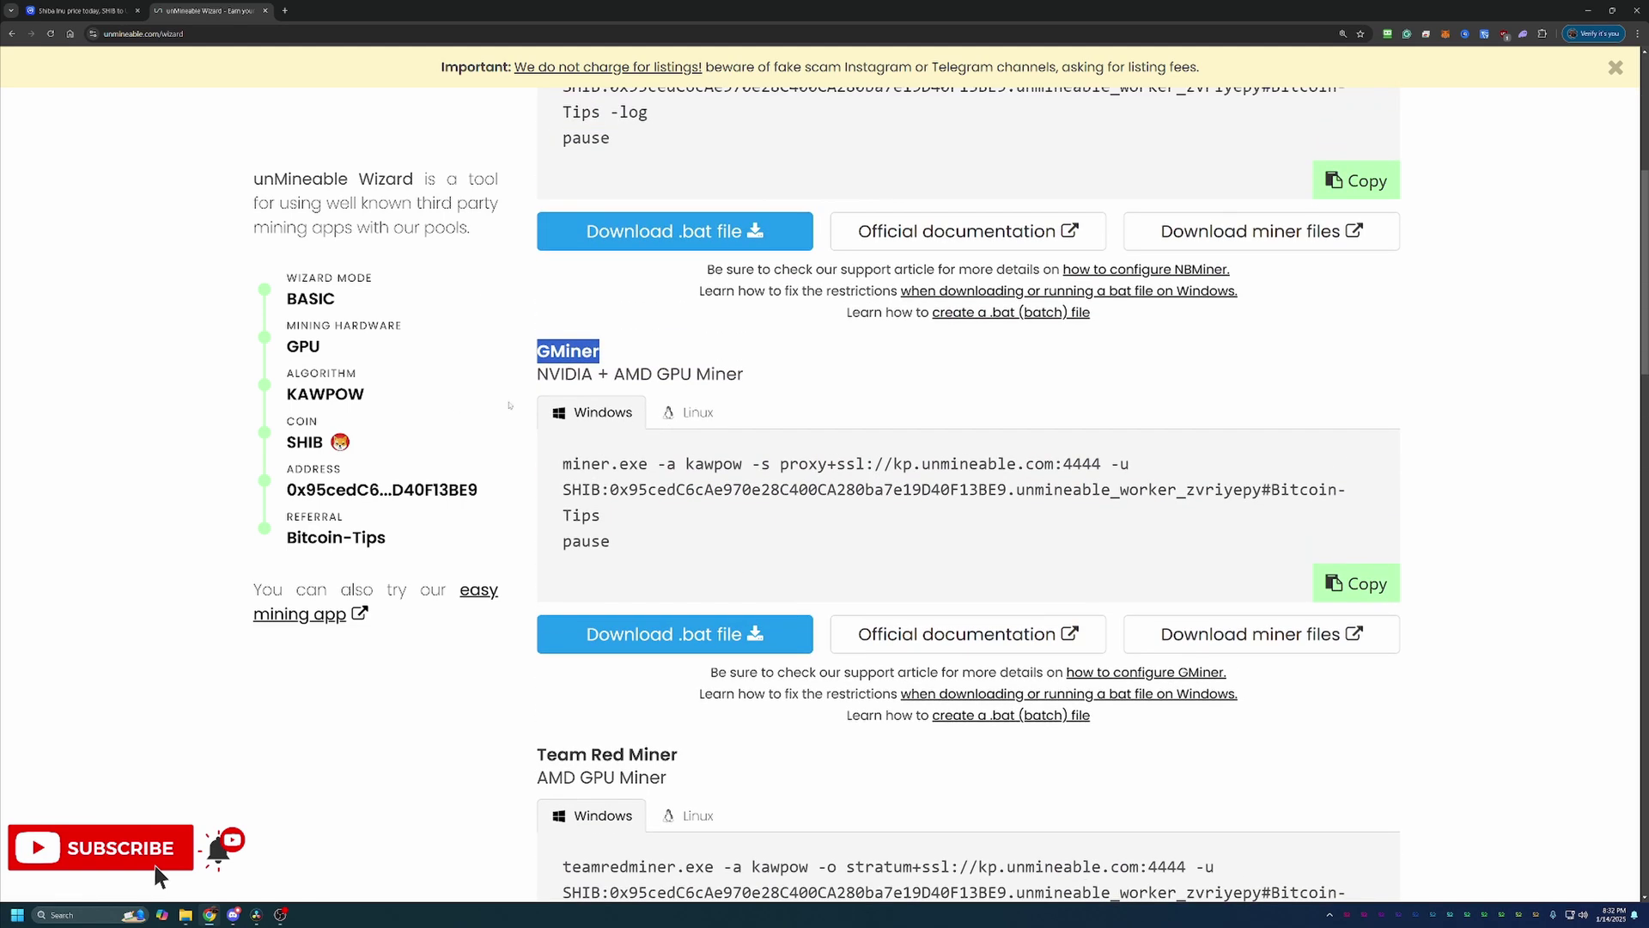
left_click_drag(538, 376, 680, 376)
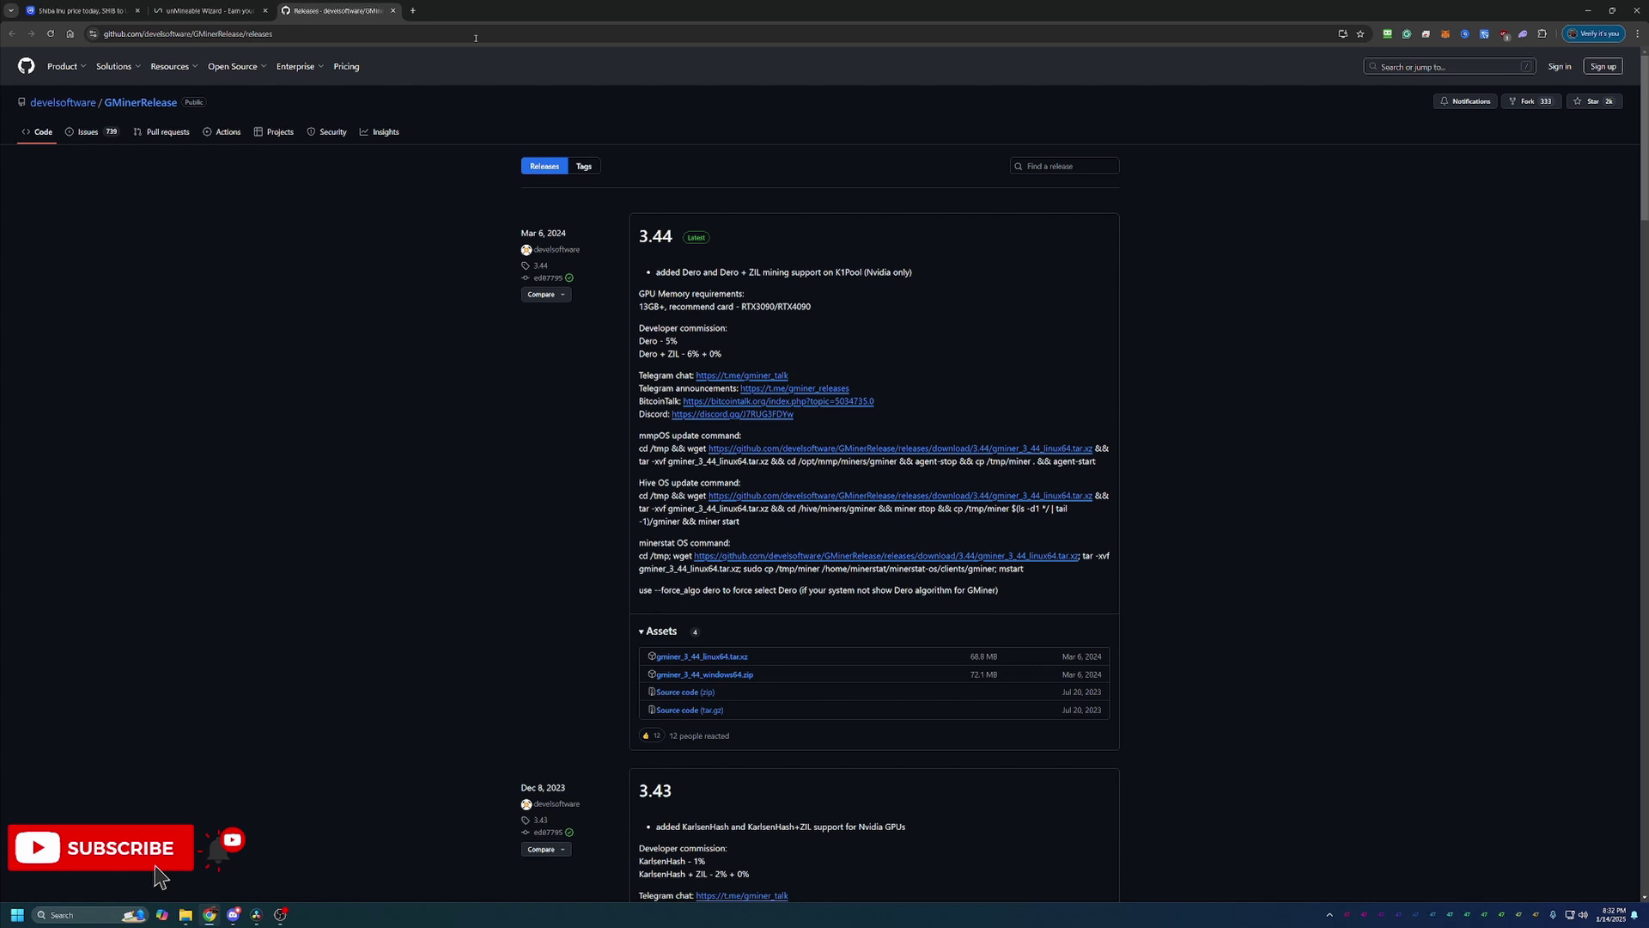
Step: Leave the GMiner 3.44 GitHub releases page and return to the unMineable wizard tab
left_click(206, 10)
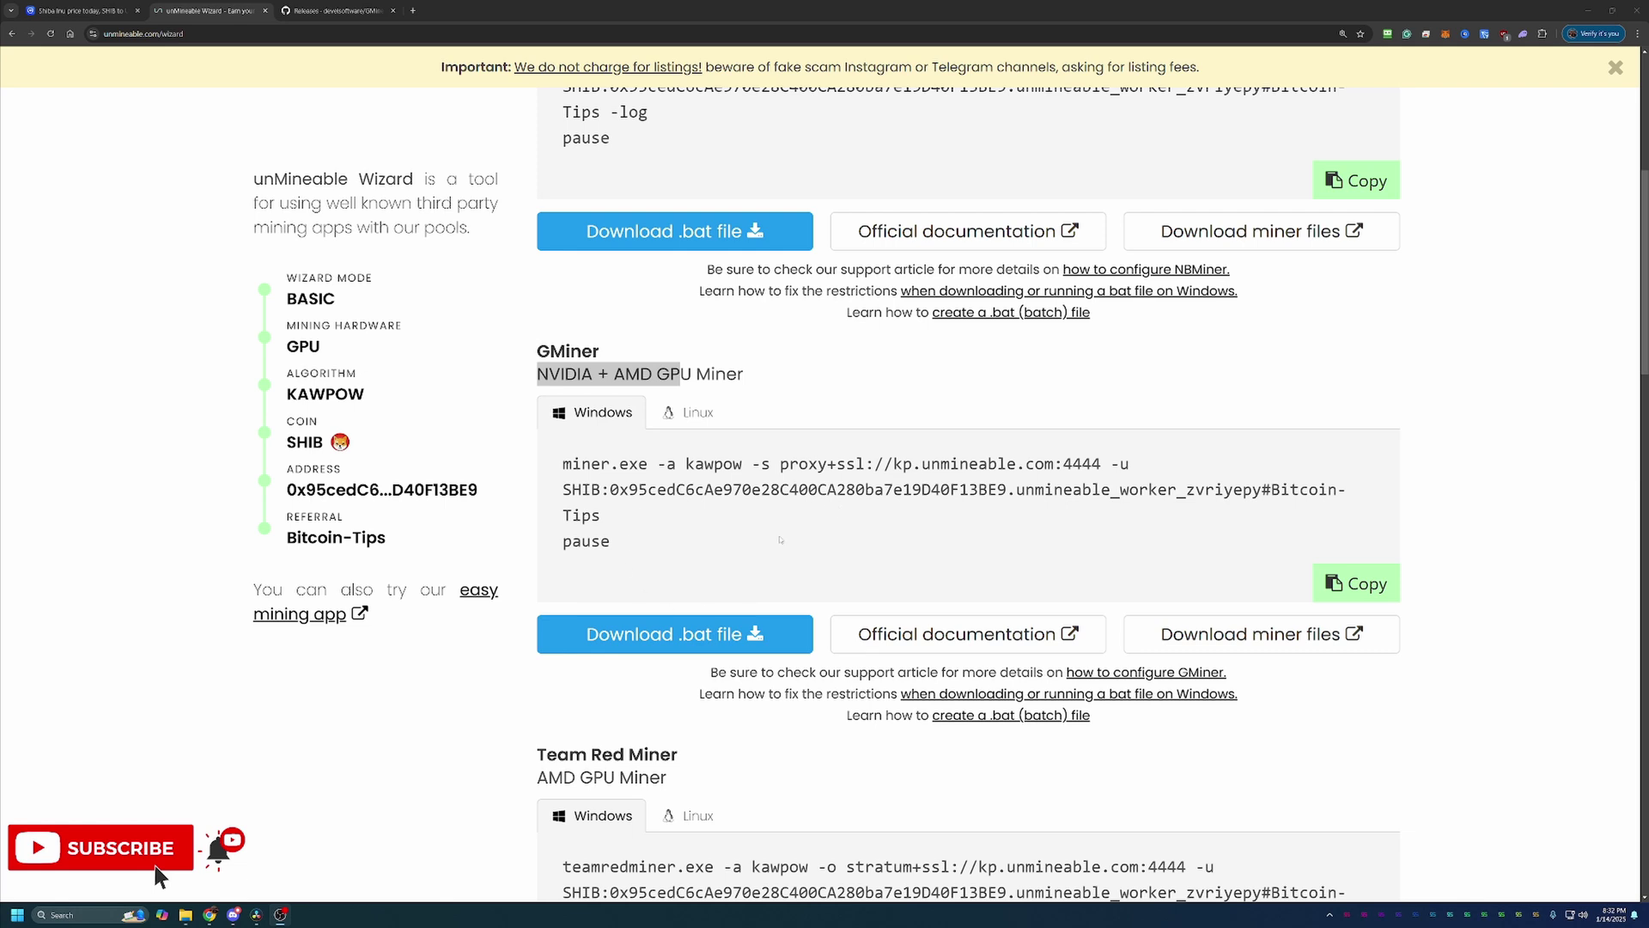
Step: Download unmineable-SHIB-kawpow-gminer.bat, keep it despite the unverified warning, and show it in gminer_3_44_windows64
left_click(683, 636)
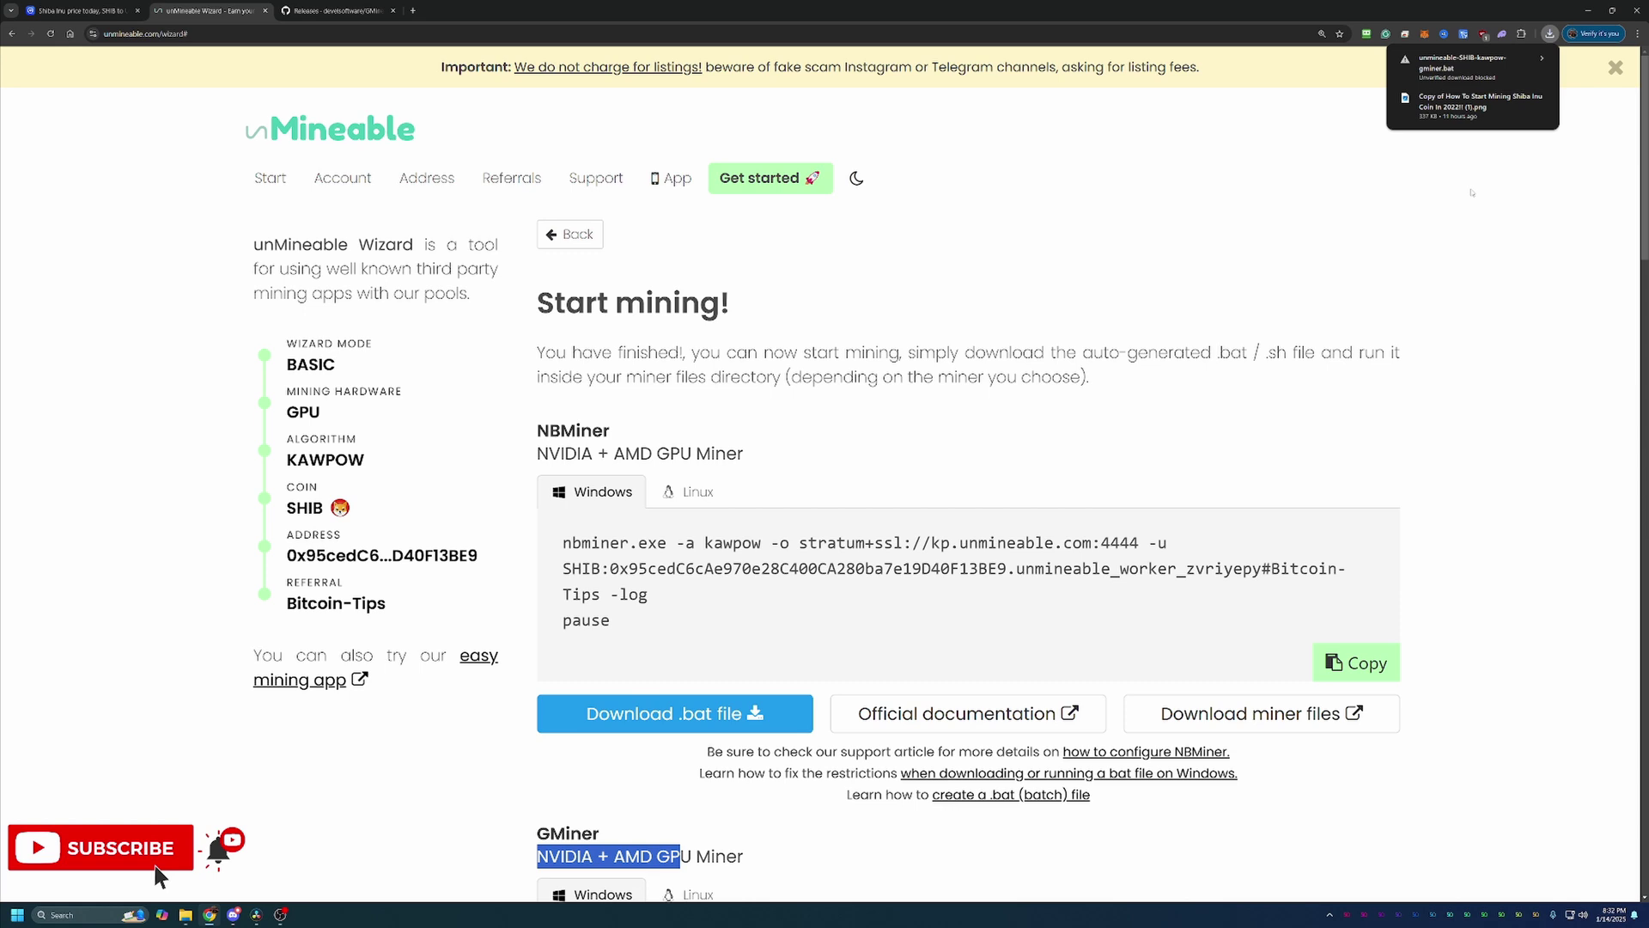
left_click(1501, 75)
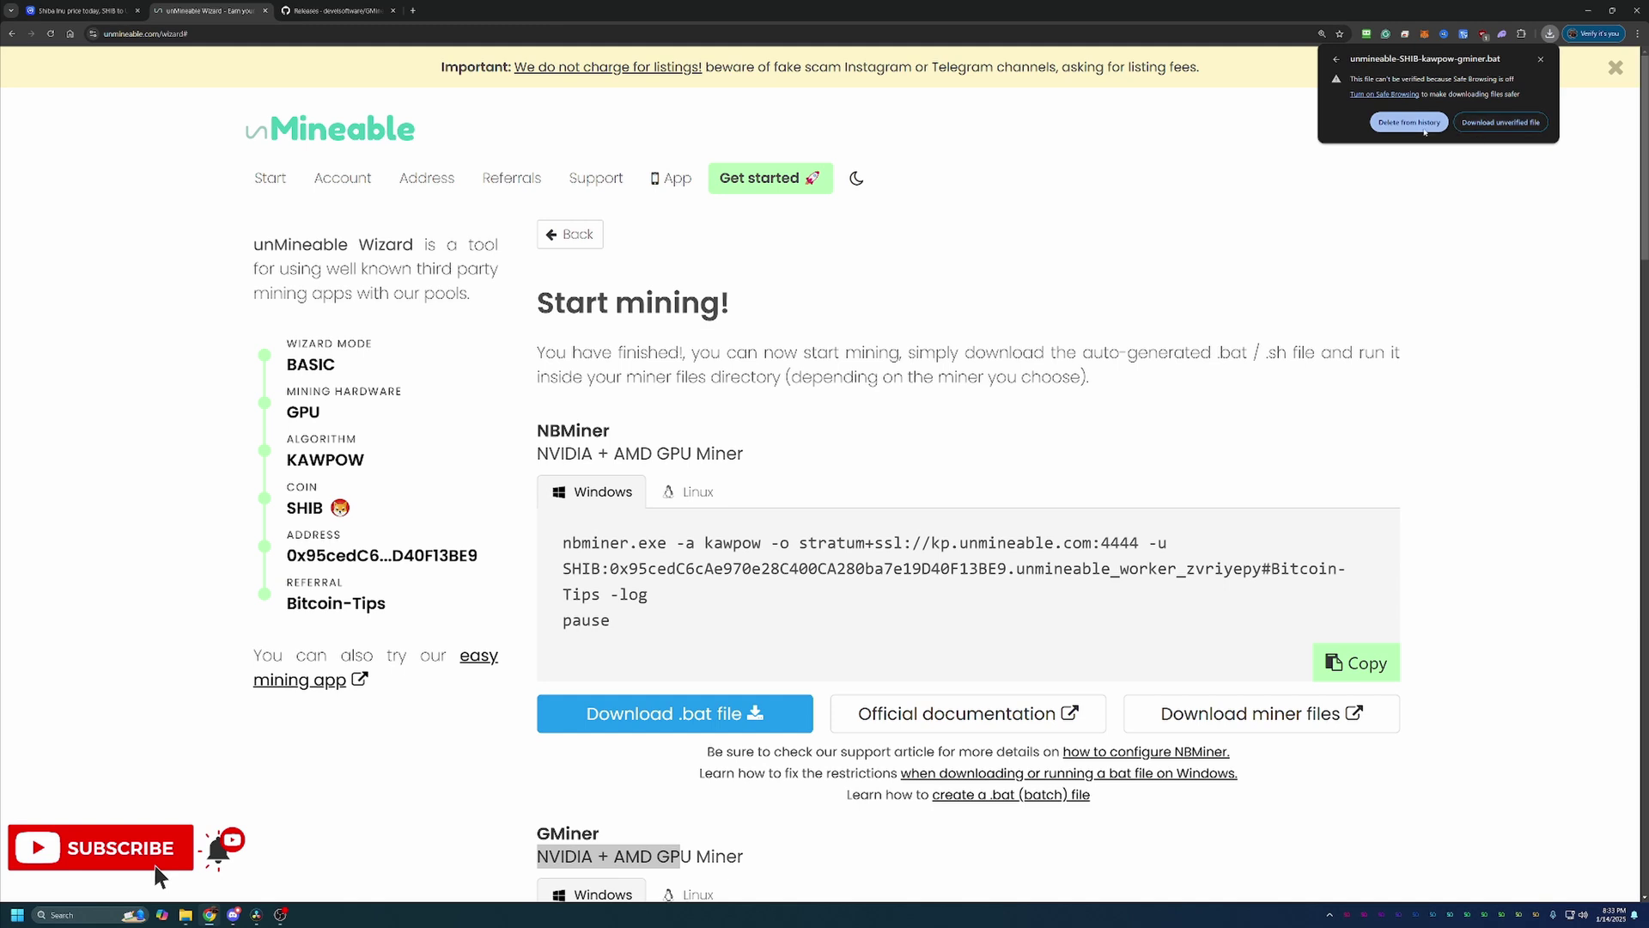
left_click(1491, 129)
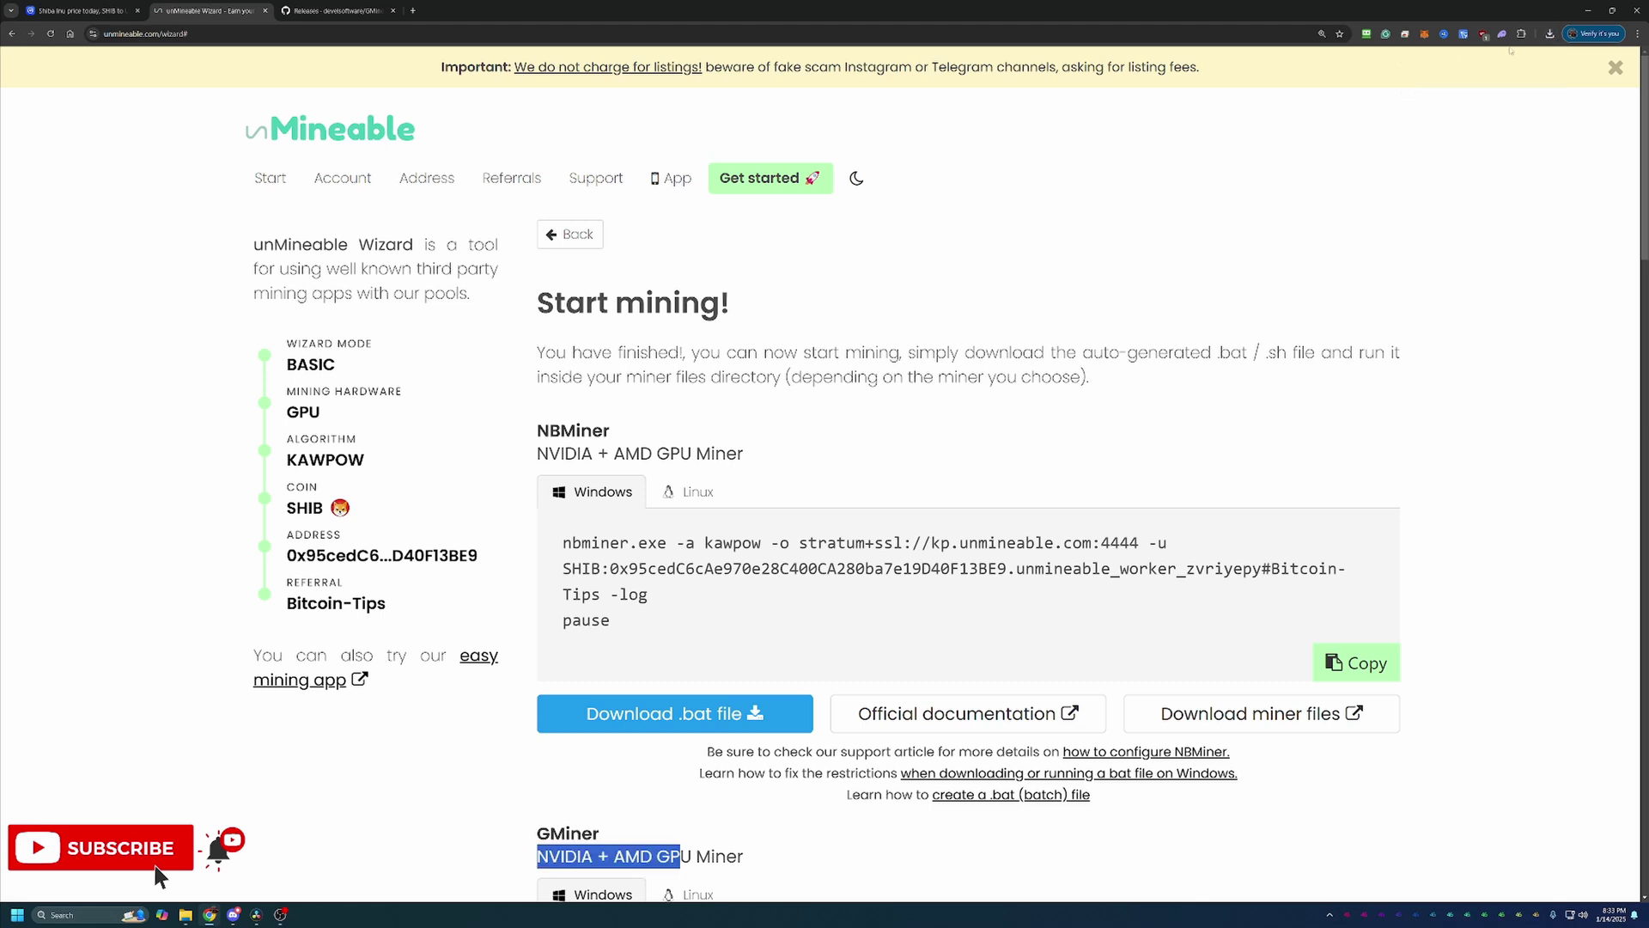
left_click(1551, 36)
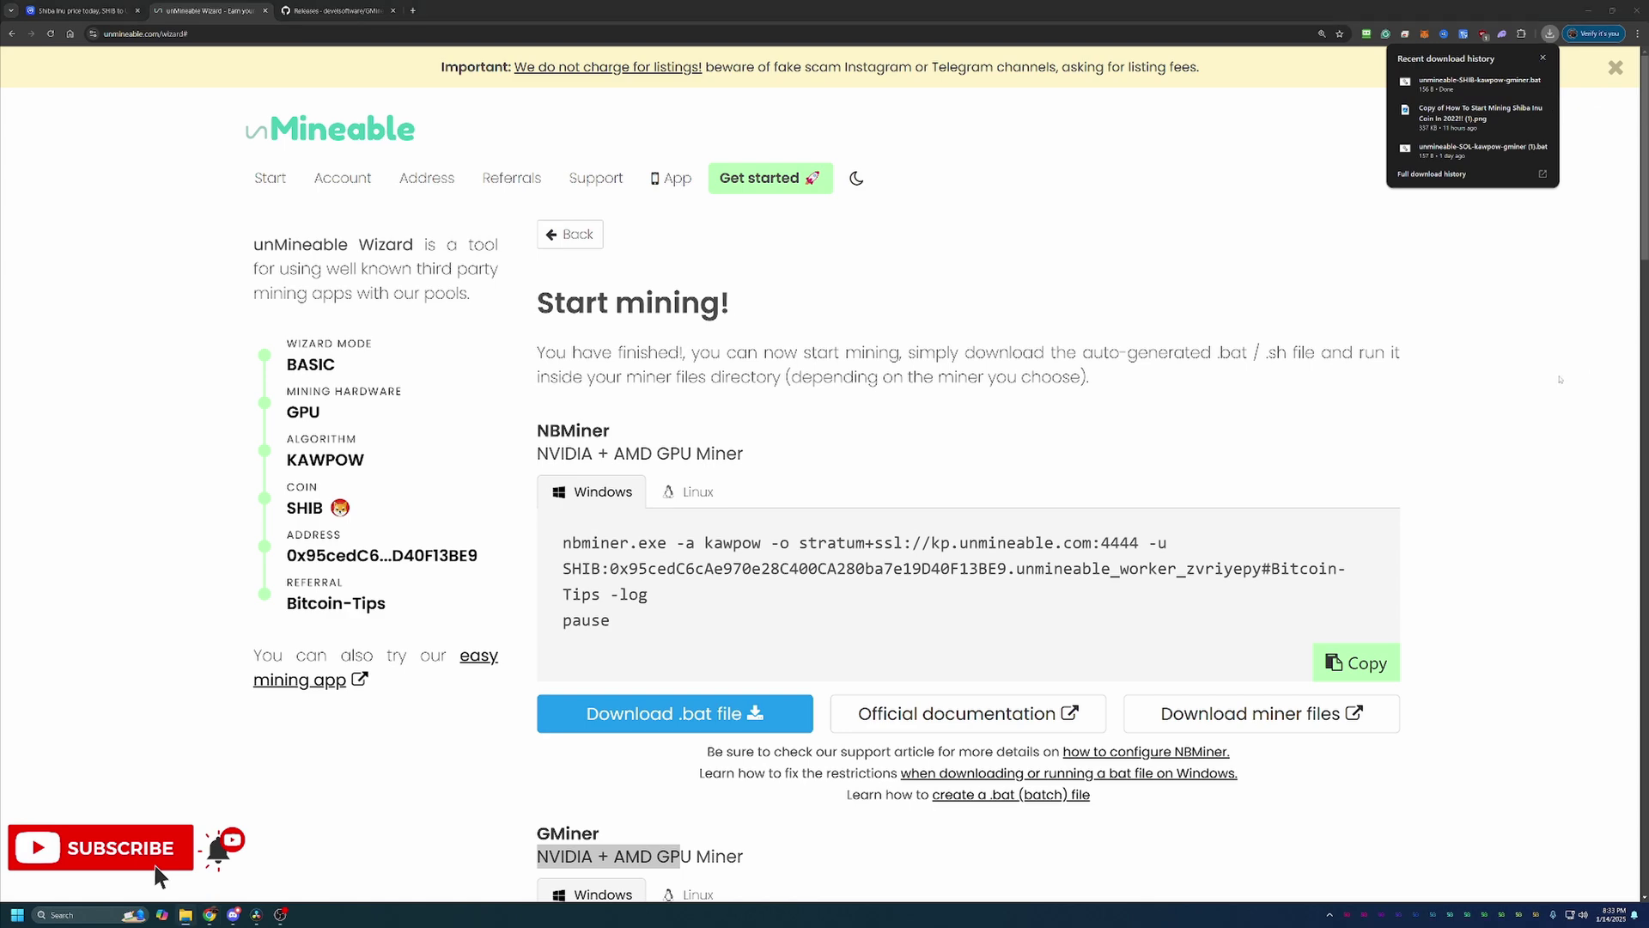
left_click(1535, 83)
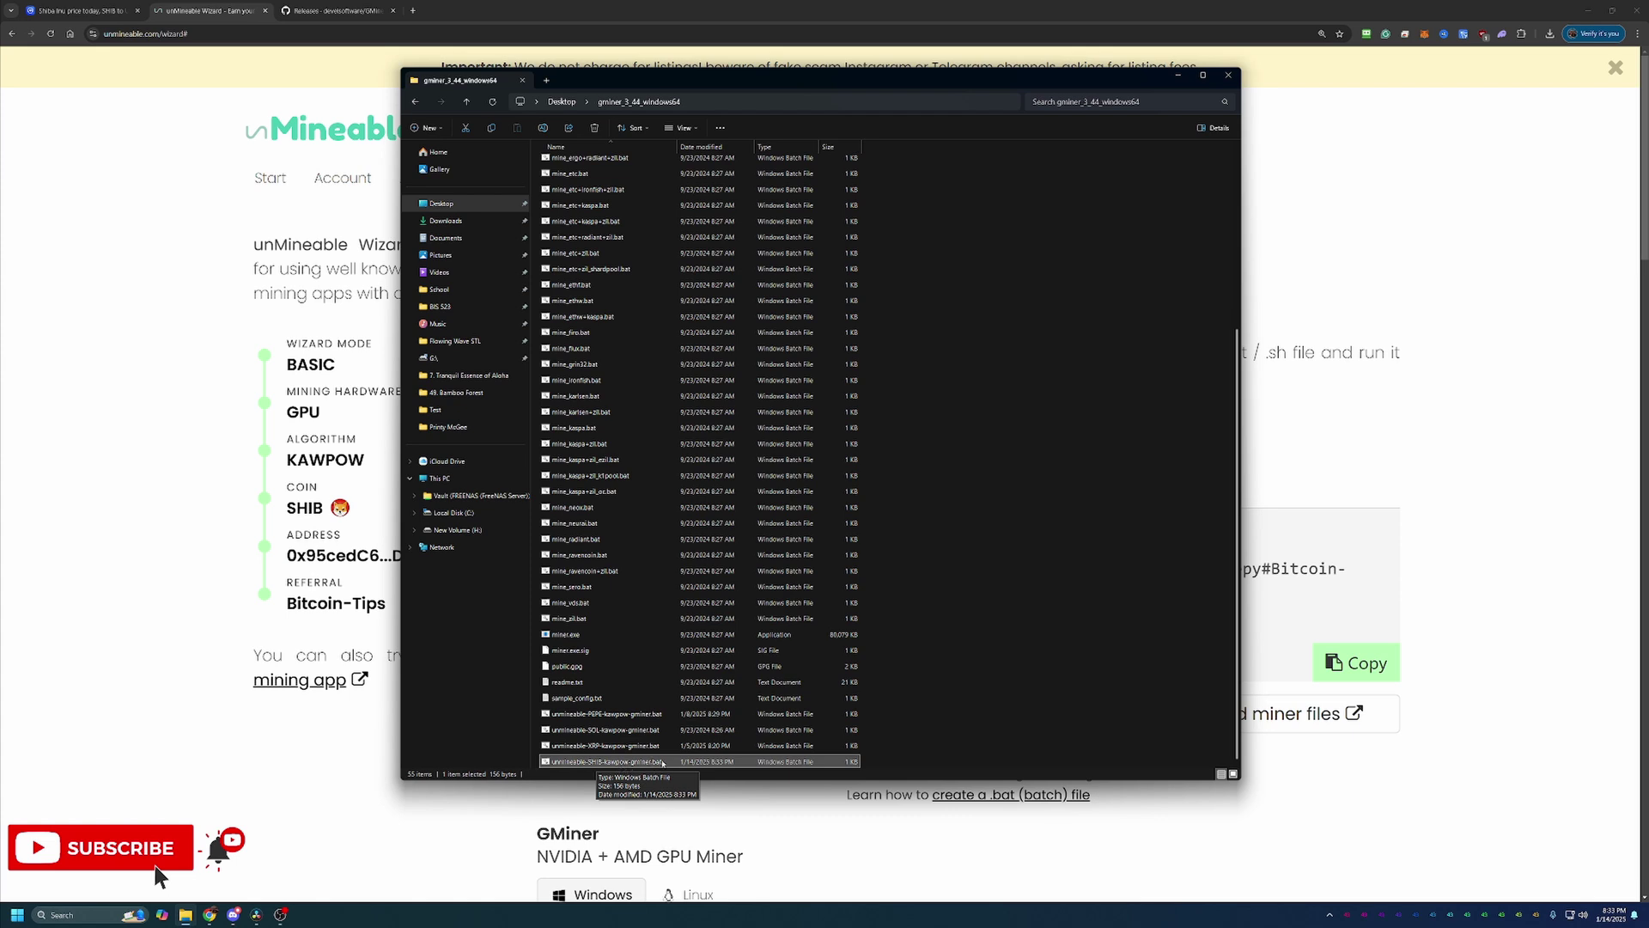
Step: Run unmineable-SHIB-kawpow-gminer.bat past the SmartScreen warning so GMiner 3.44 starts mining
double_click(655, 761)
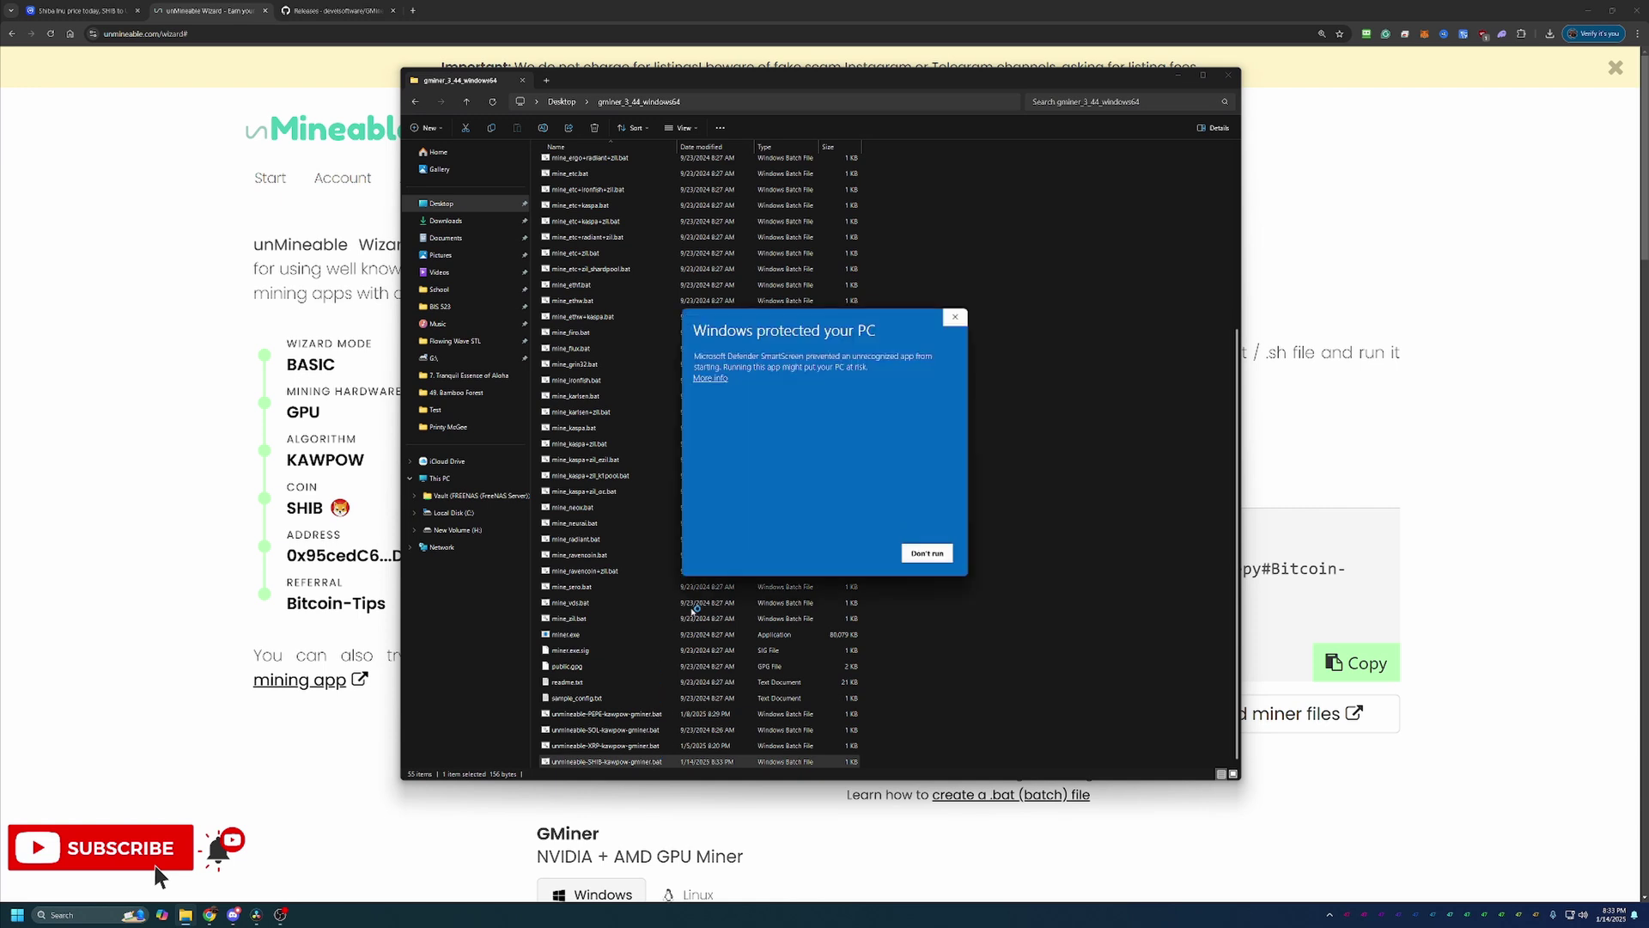
left_click(711, 378)
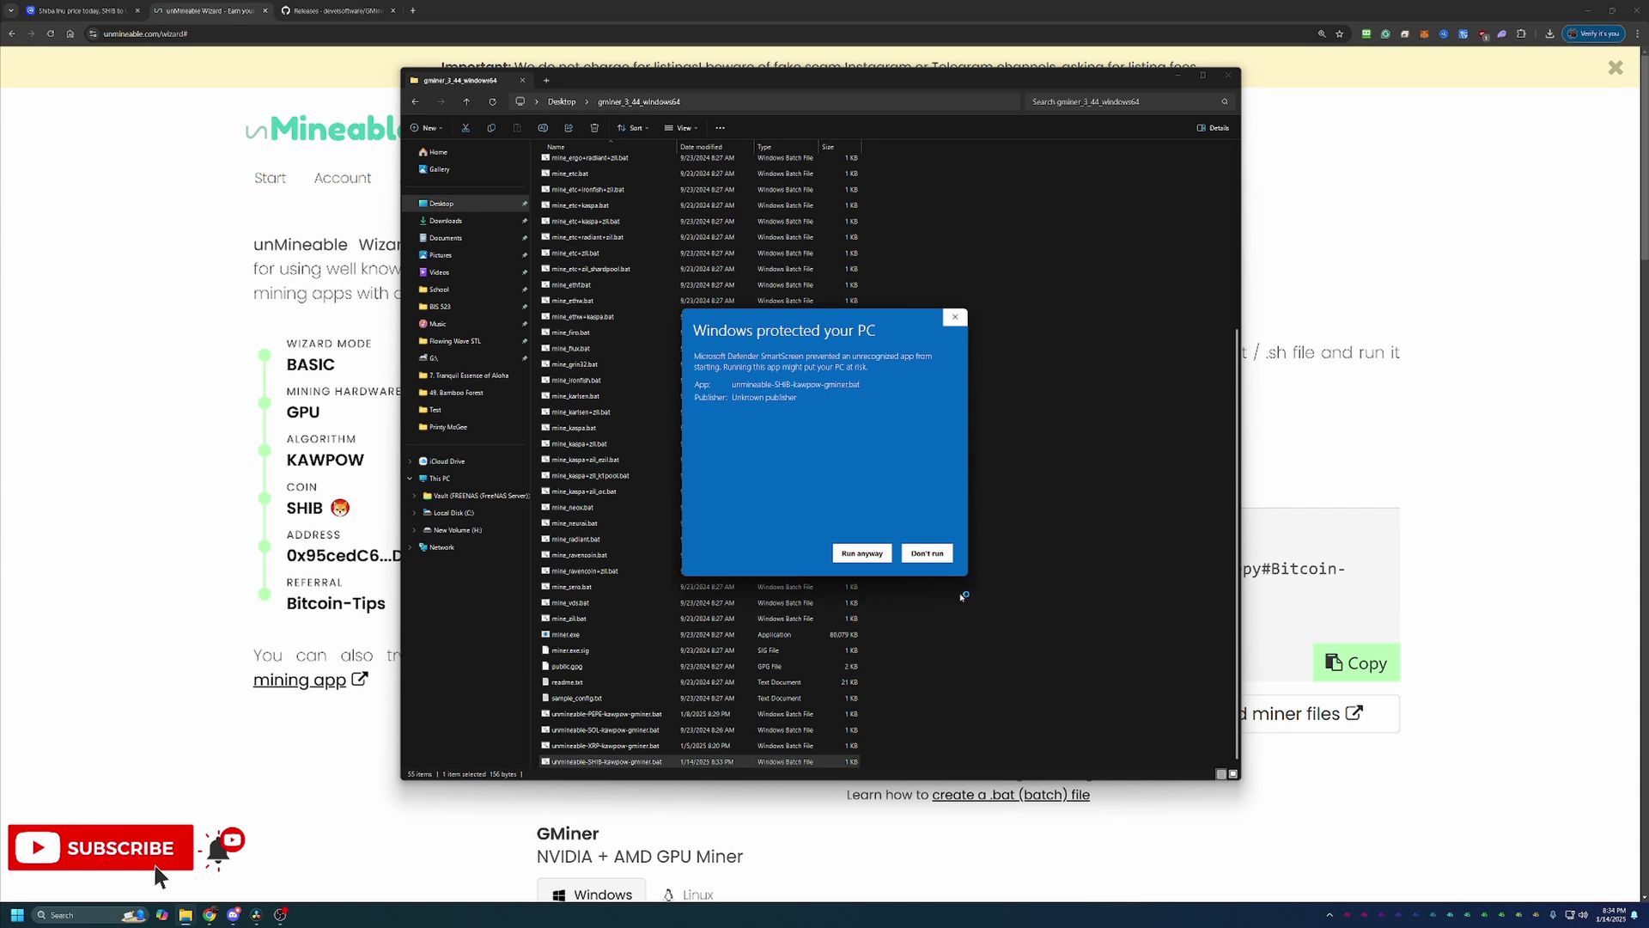
left_click(862, 553)
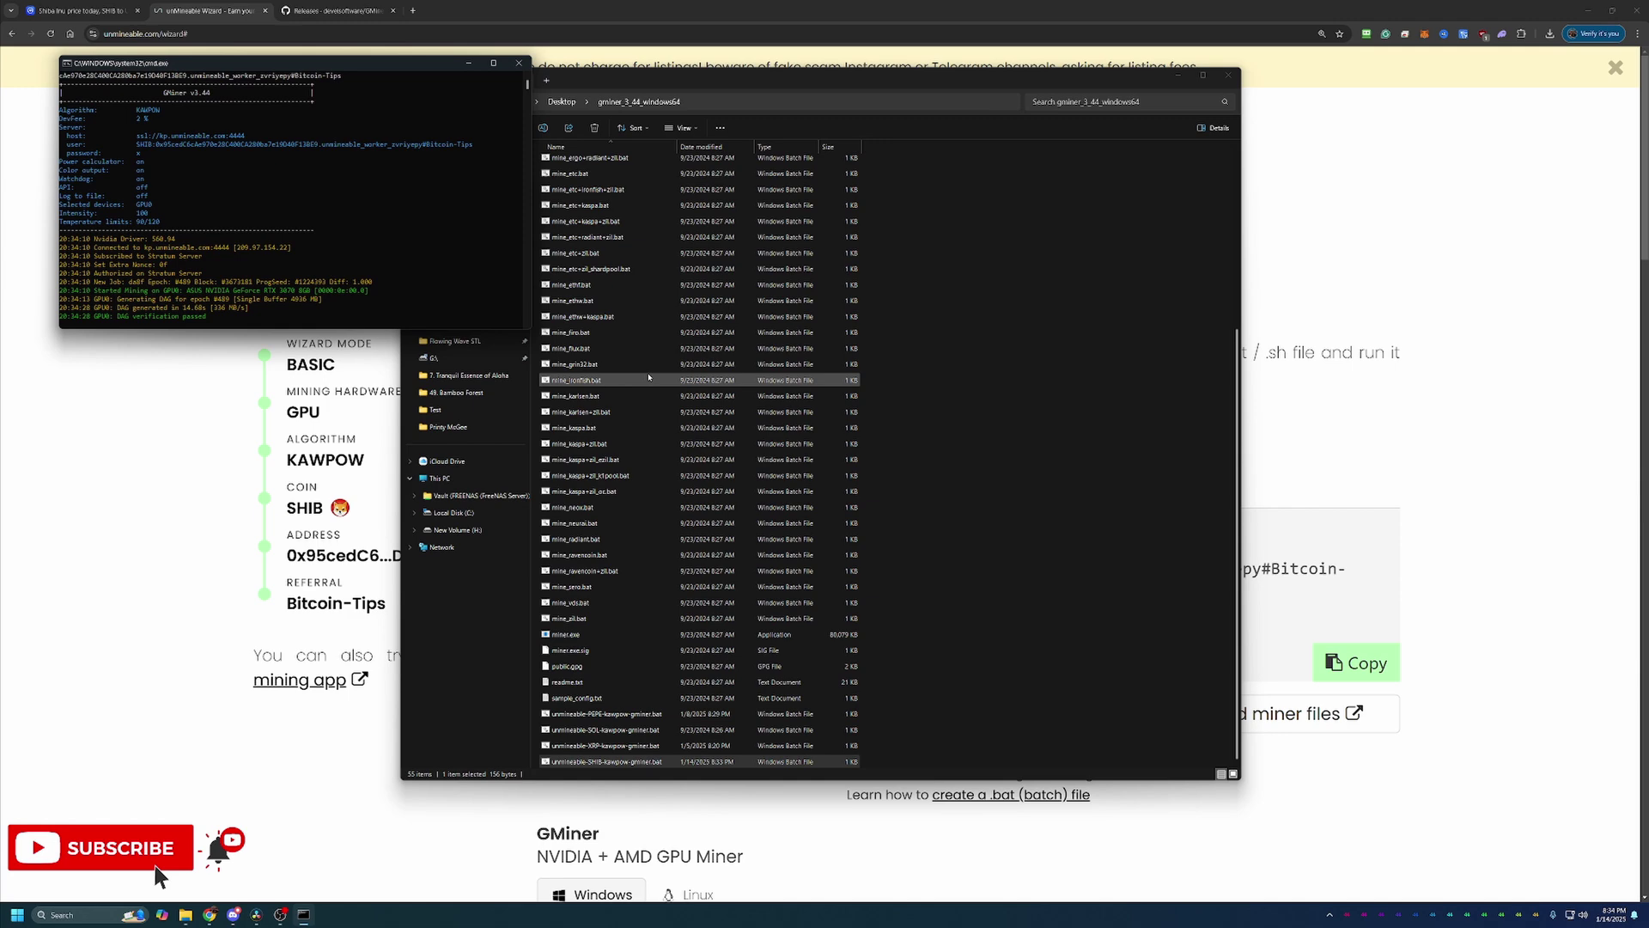
Step: Minimize File Explorer and center the cmd.exe GMiner console on screen
left_click(1178, 76)
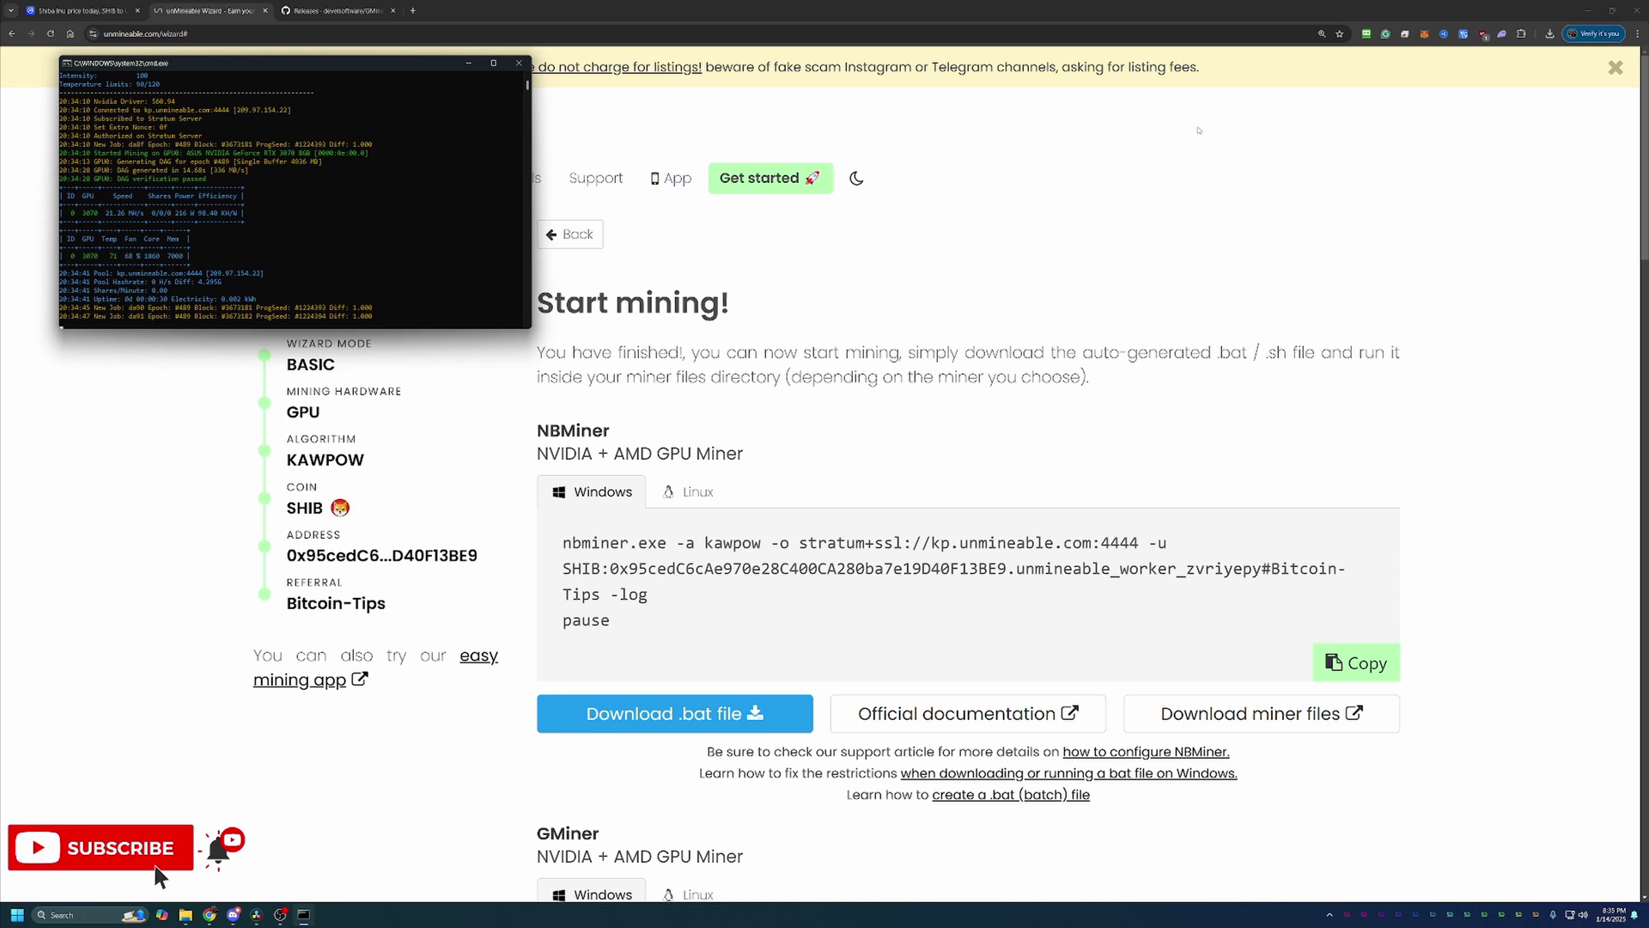
left_click_drag(418, 72, 1124, 331)
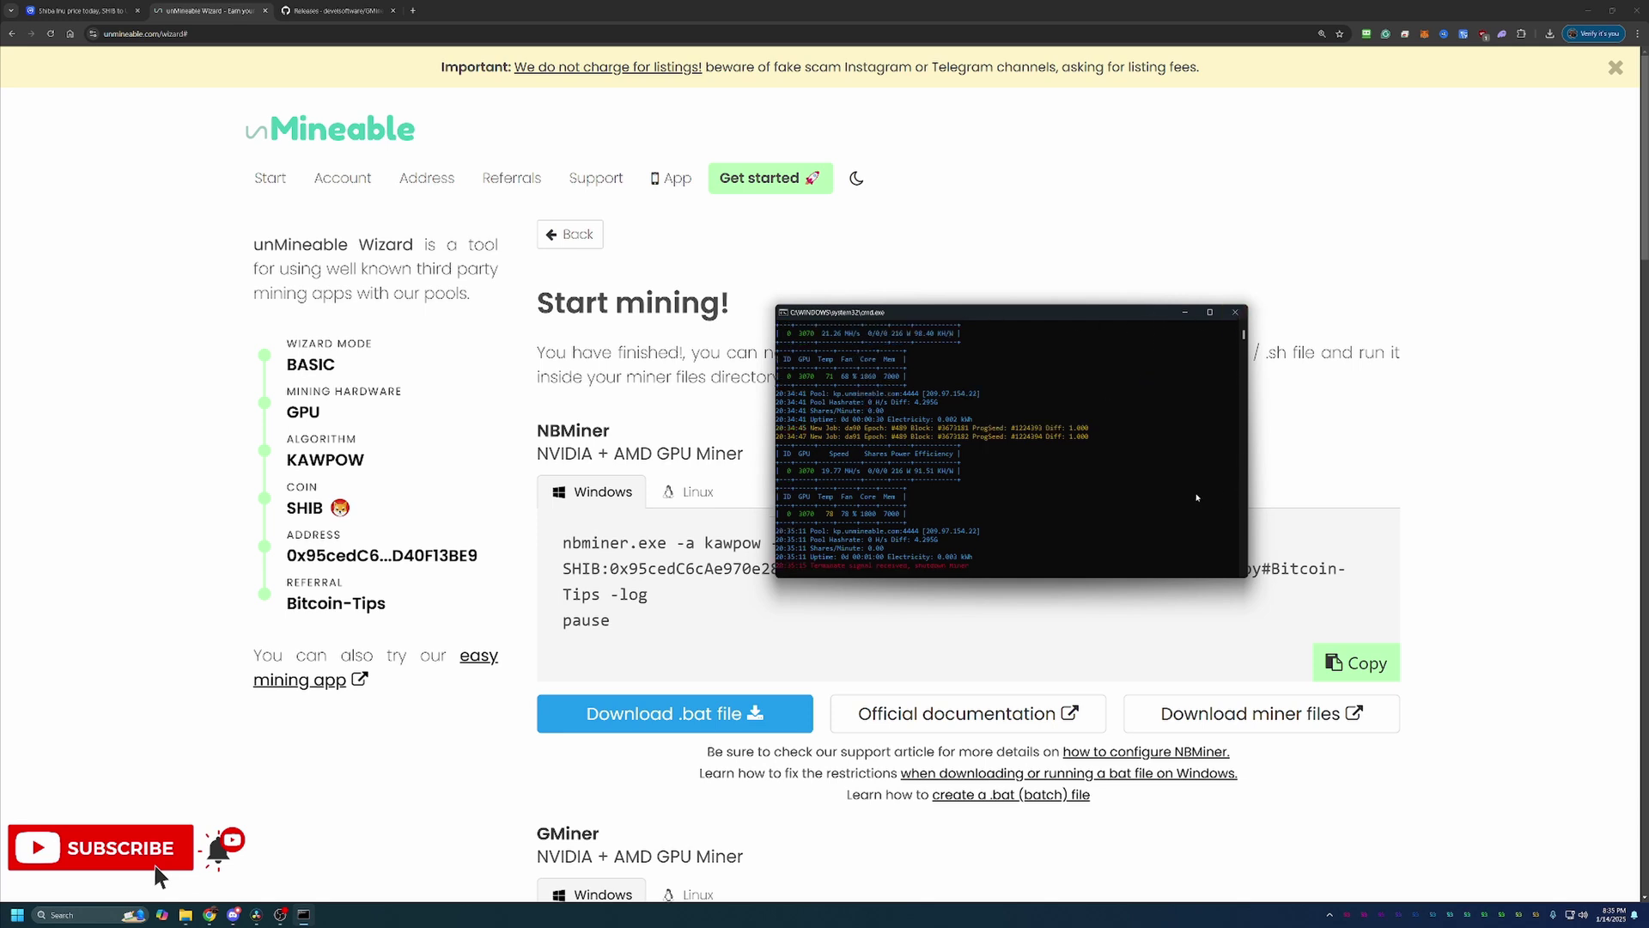
Step: Close the cmd.exe console to terminate GMiner
left_click(1235, 312)
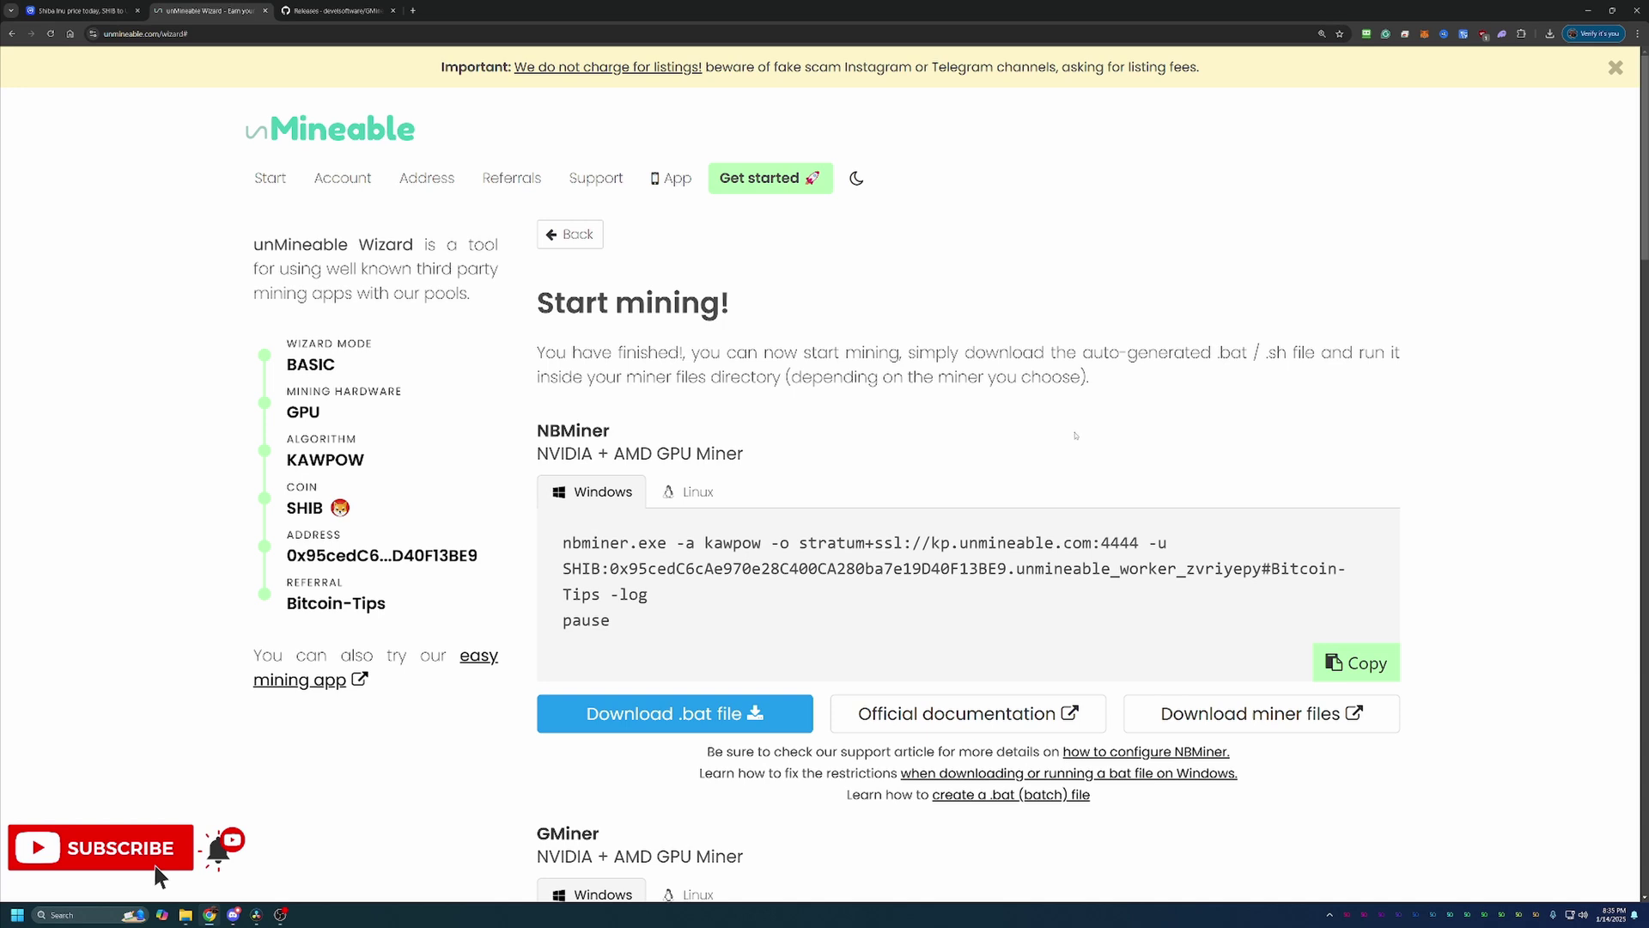